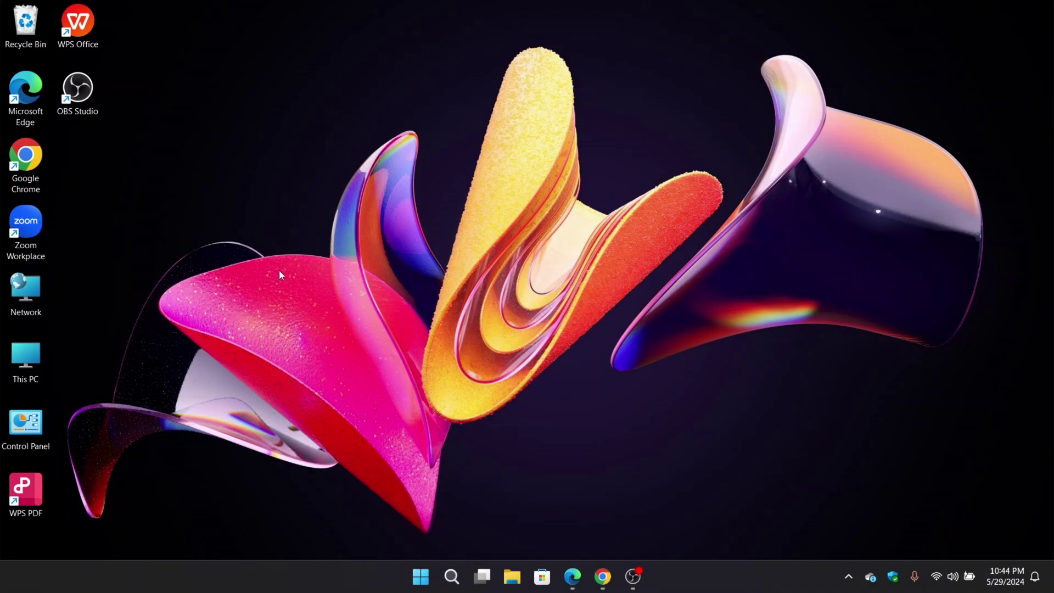
- Open This PC and select System Disk (C:), which has 7.66 GB free of 198 GB
double_click(26, 359)
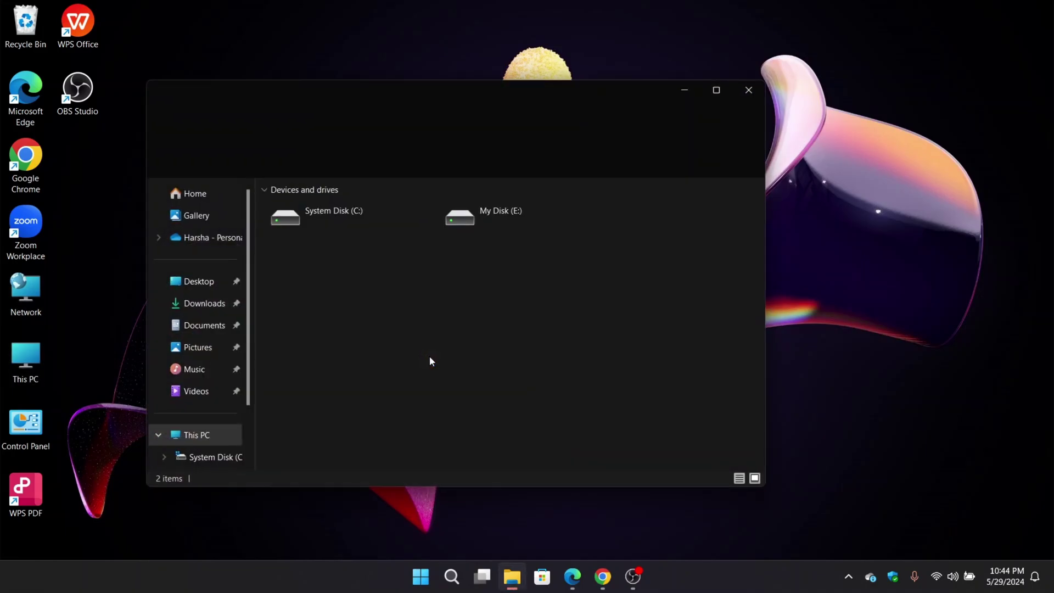
left_click(325, 232)
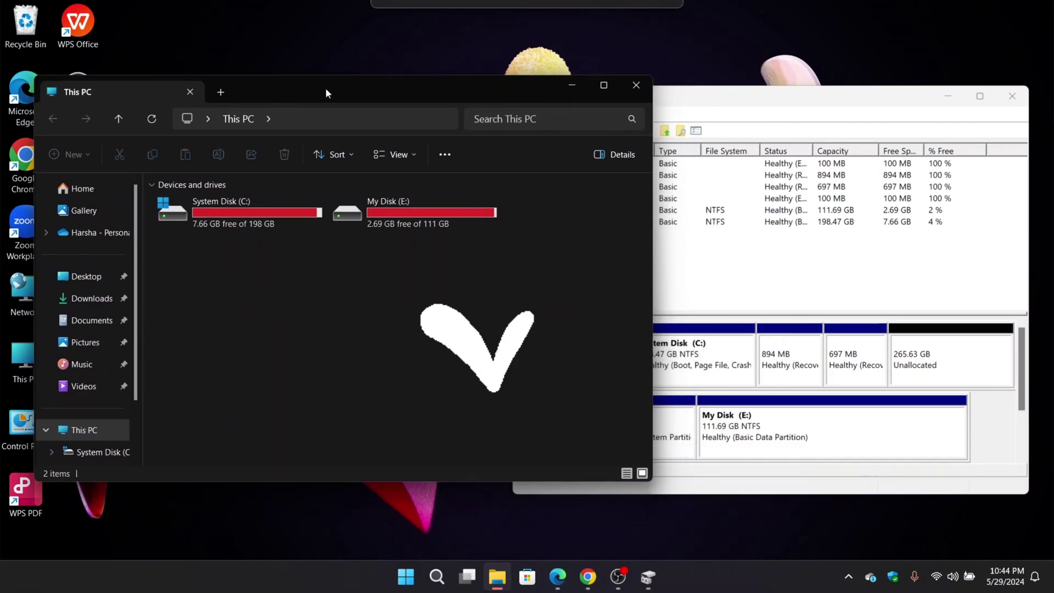
- Bring Disk Management forward and inspect the options for the unallocated space and C:
left_click(676, 274)
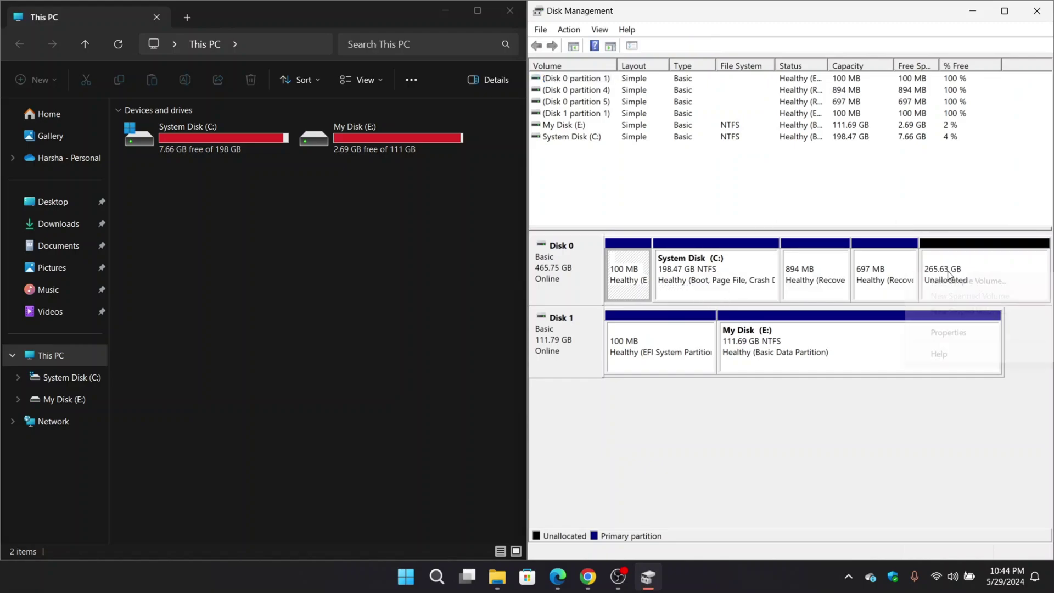
right_click(953, 286)
left_click(825, 420)
right_click(720, 269)
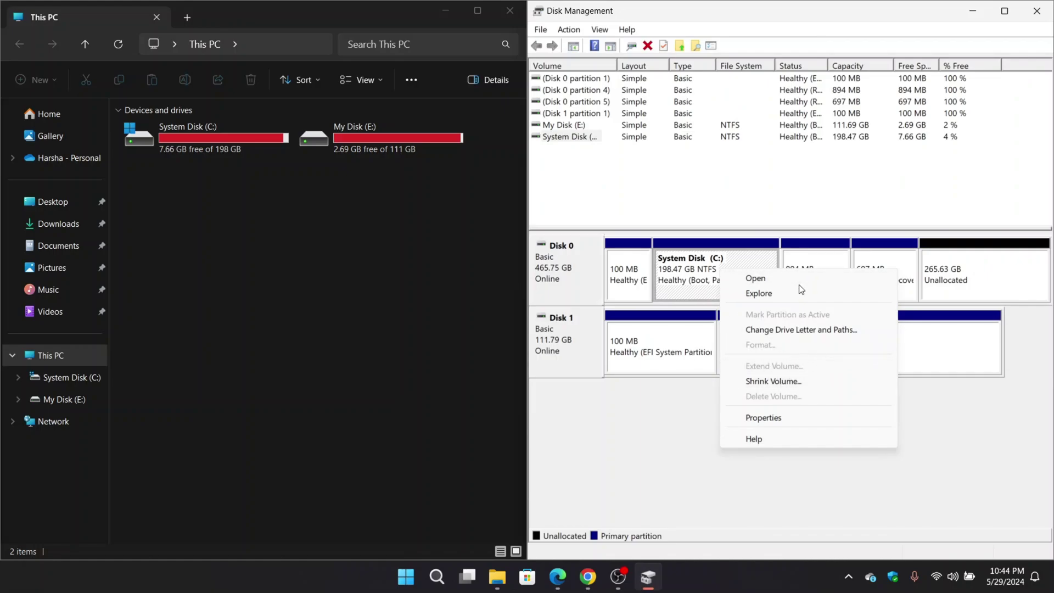
left_click(694, 440)
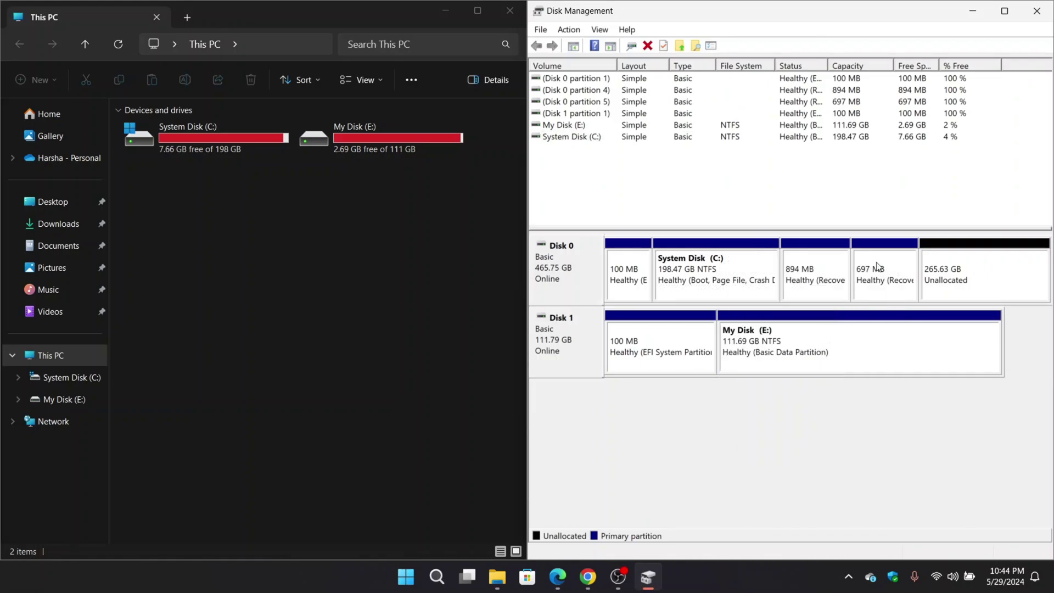
- Create a new simple volume from the 265.63 GB unallocated space, then check whether C: can be extended
right_click(943, 273)
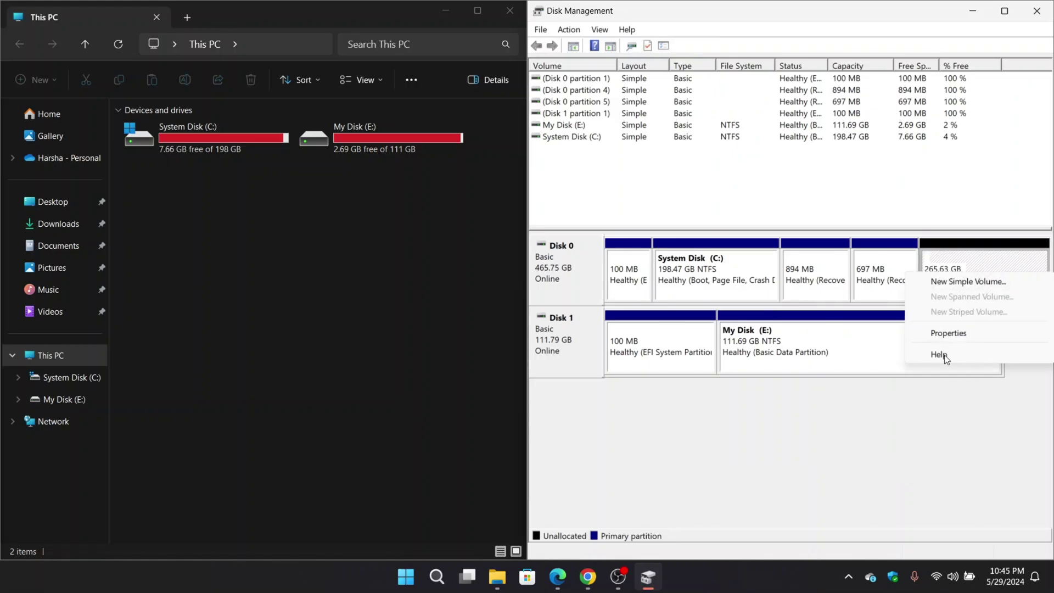
left_click(945, 281)
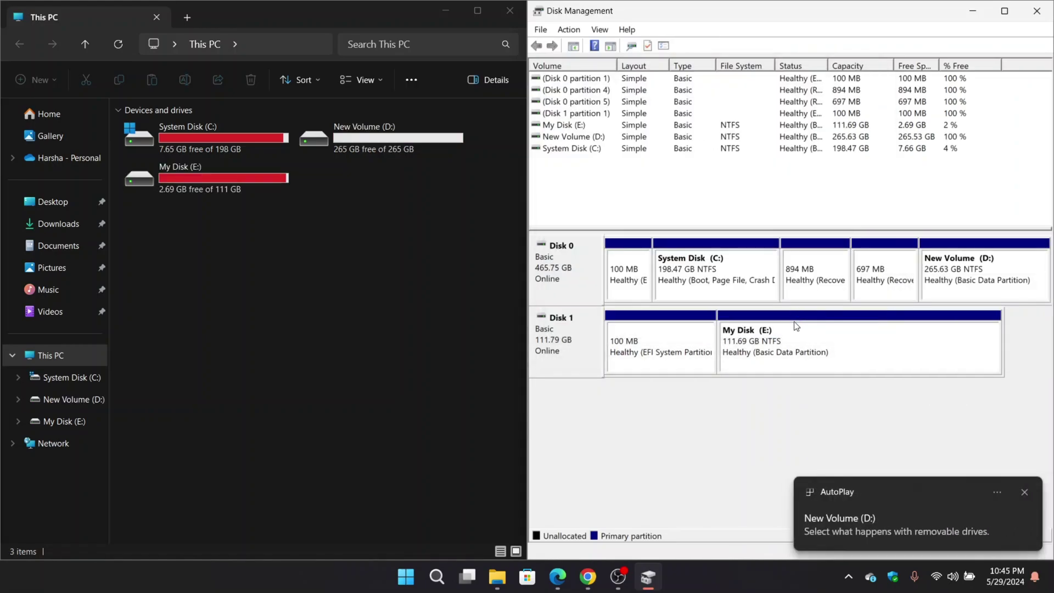
right_click(704, 282)
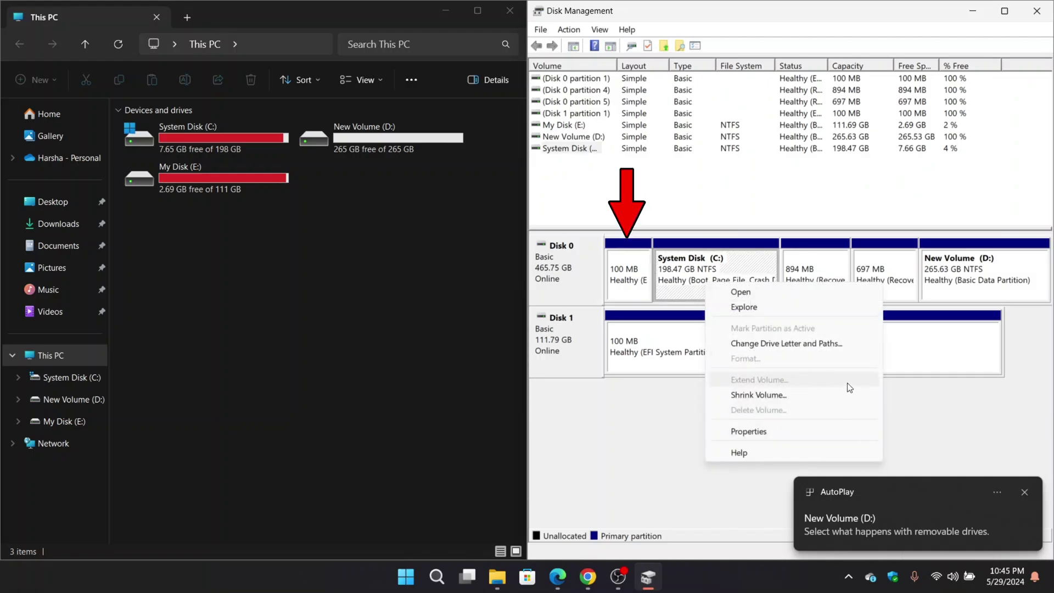
left_click(612, 436)
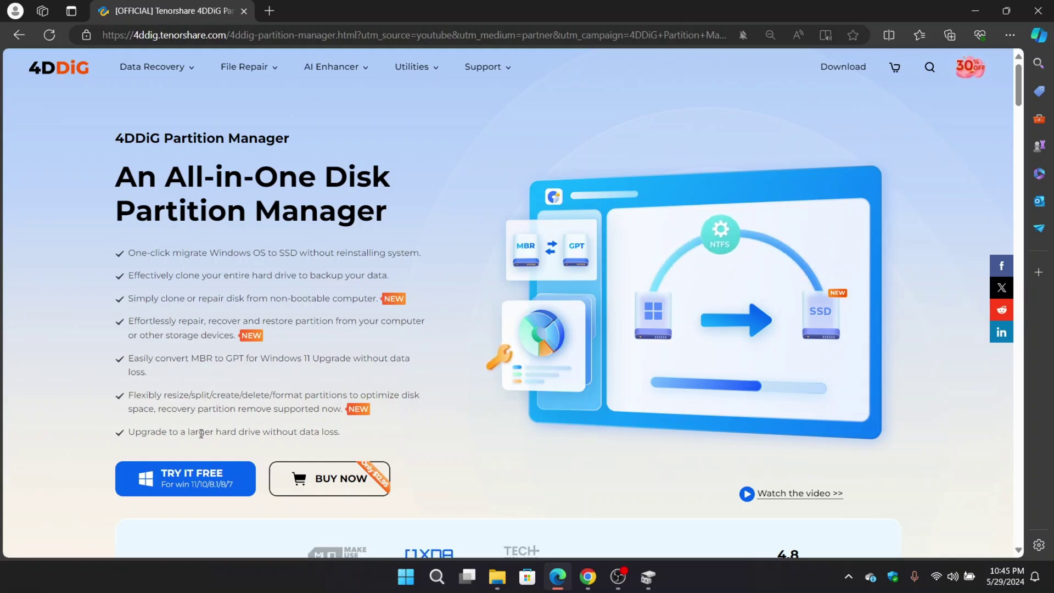
- Scroll through the 4DDiG Partition Manager product page's features and back toward the top
scroll(511, 437, "down", 6)
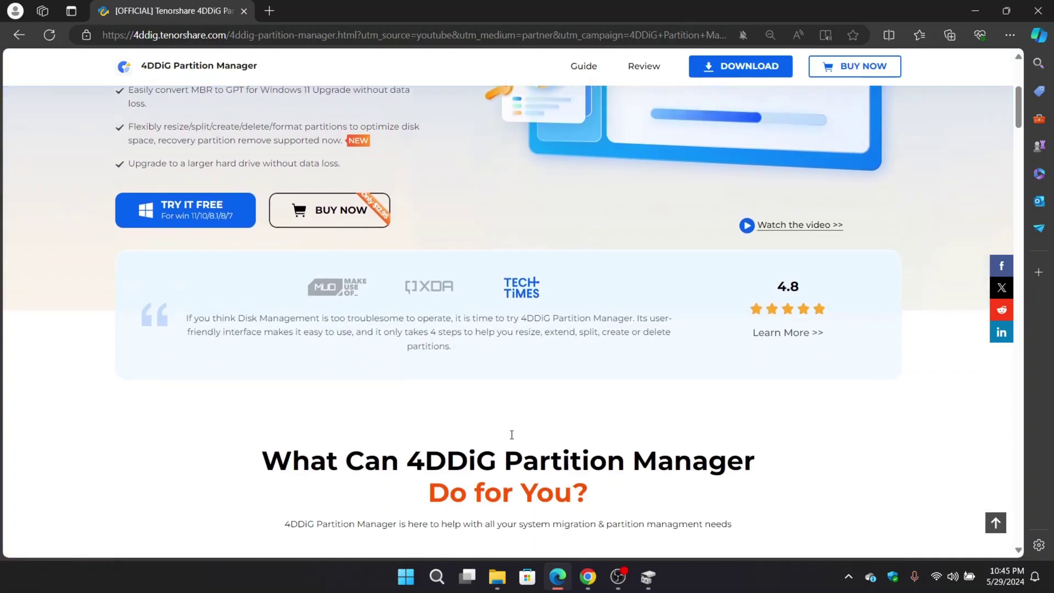
scroll(510, 437, "down", 2)
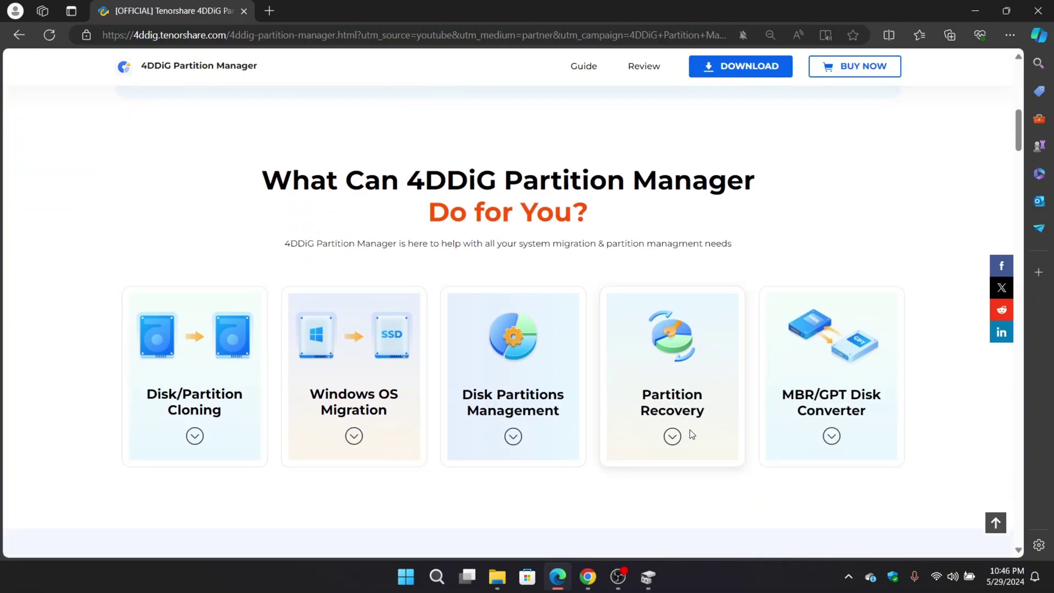
scroll(633, 416, "down", 6)
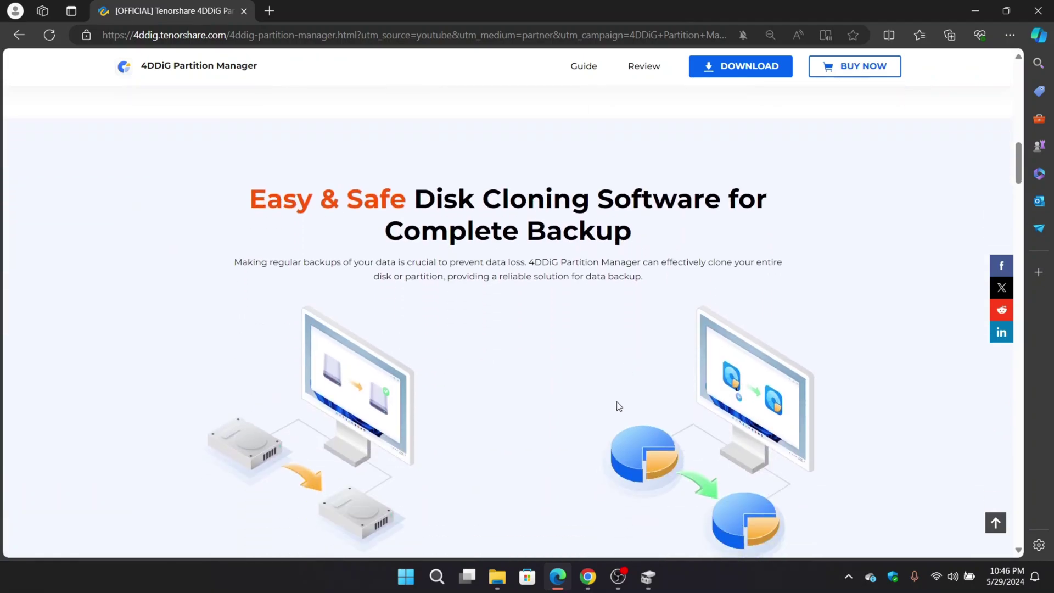
scroll(619, 407, "down", 1)
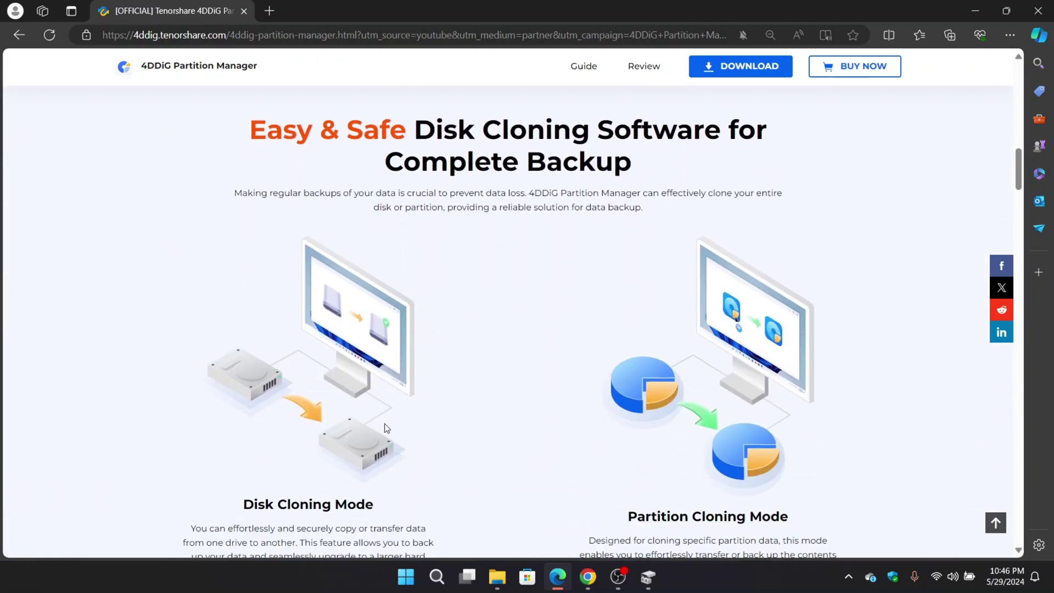
scroll(612, 420, "down", 3)
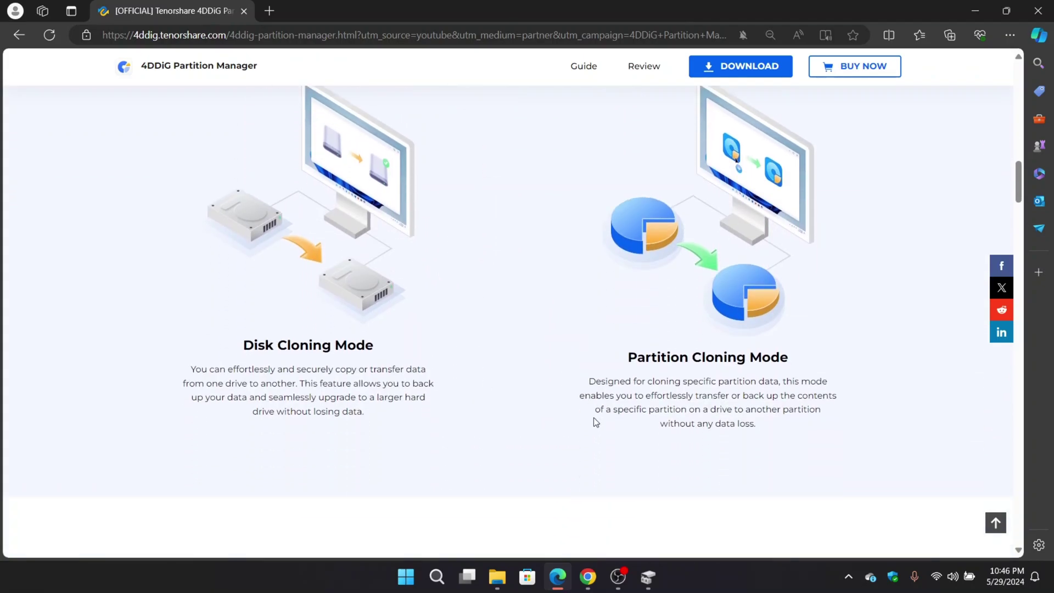
scroll(553, 427, "up", 15)
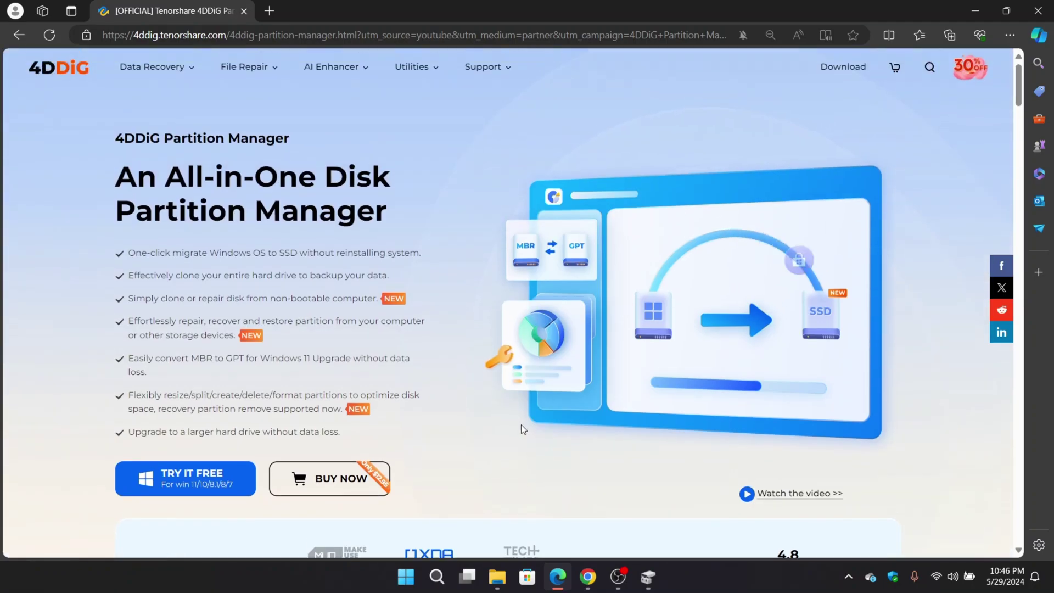
- Download the free trial of 4DDiG Partition Manager, install it, and launch it
left_click(188, 486)
left_click(522, 322)
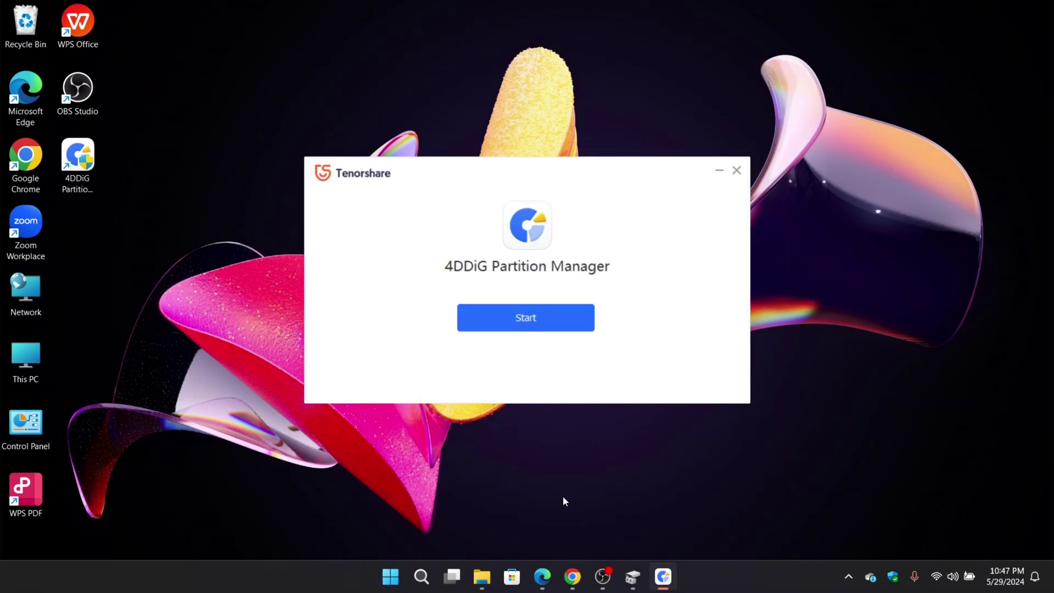
left_click(527, 315)
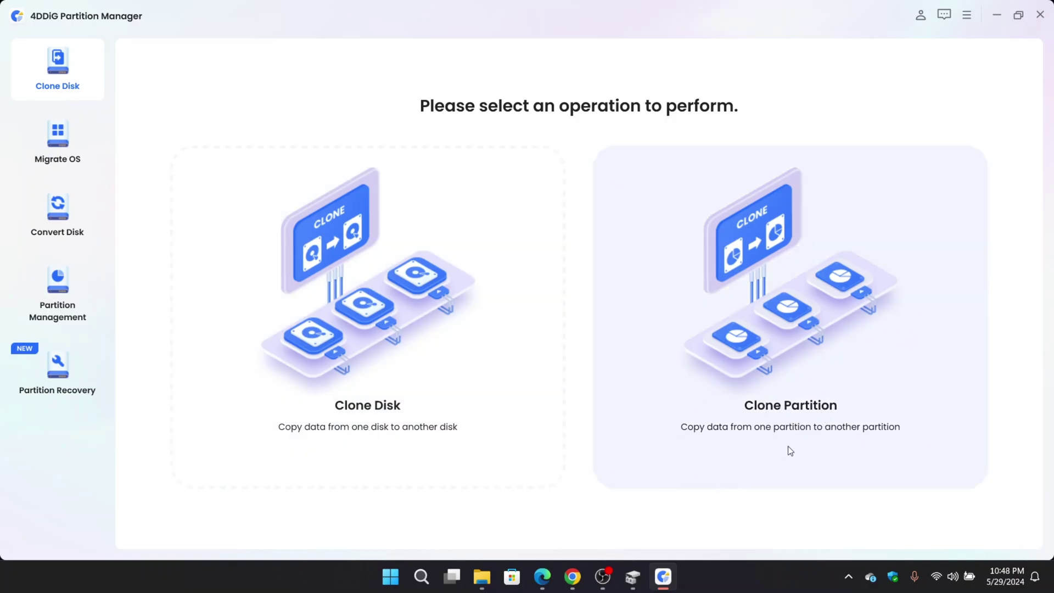
- Visit the Migrate OS, Convert Disk, Partition Management and Partition Recovery pages in turn
left_click(57, 149)
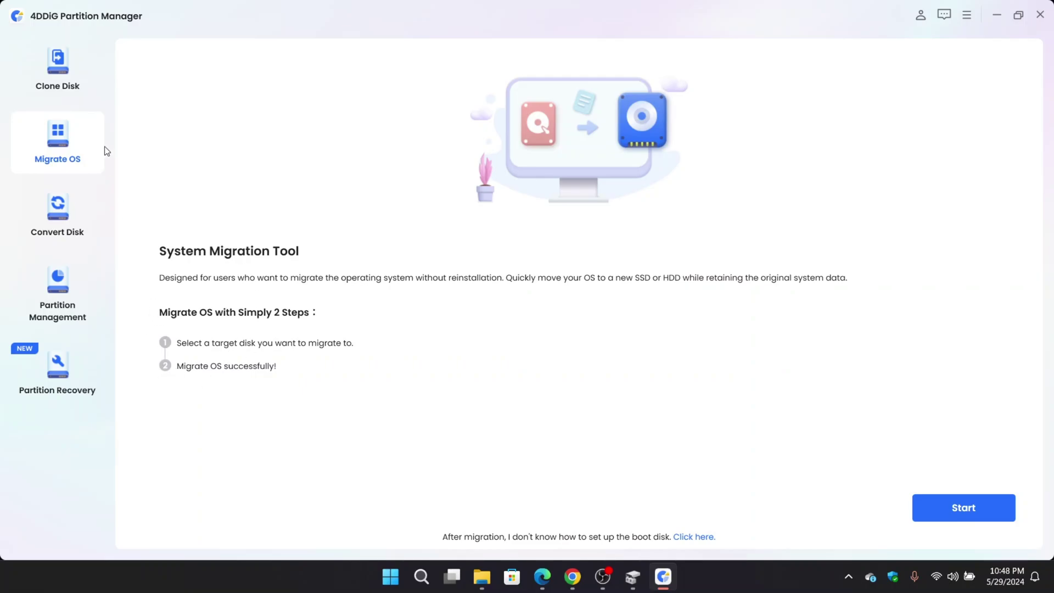
left_click(61, 209)
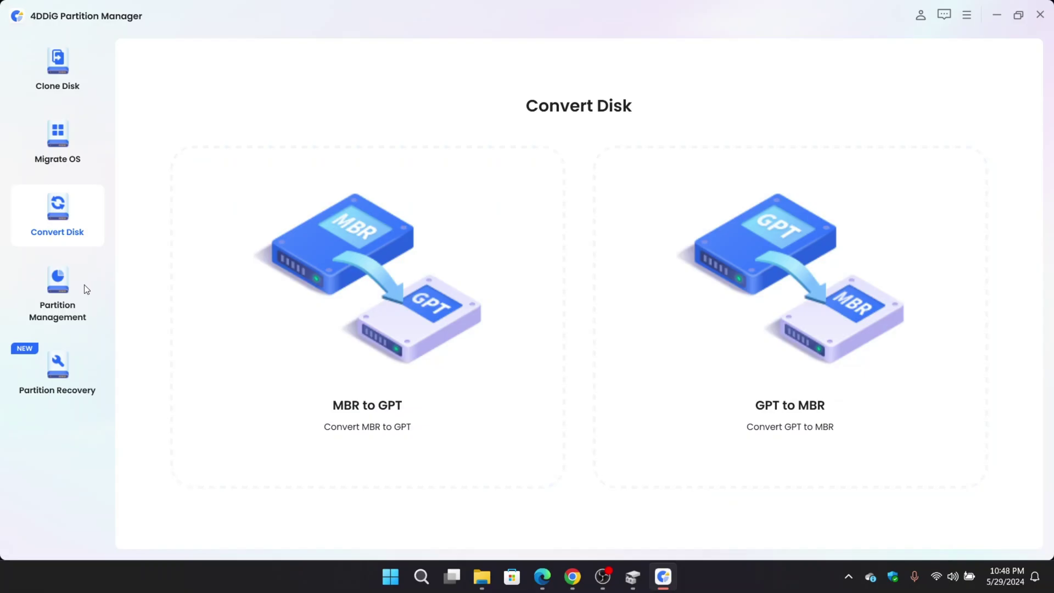
left_click(84, 284)
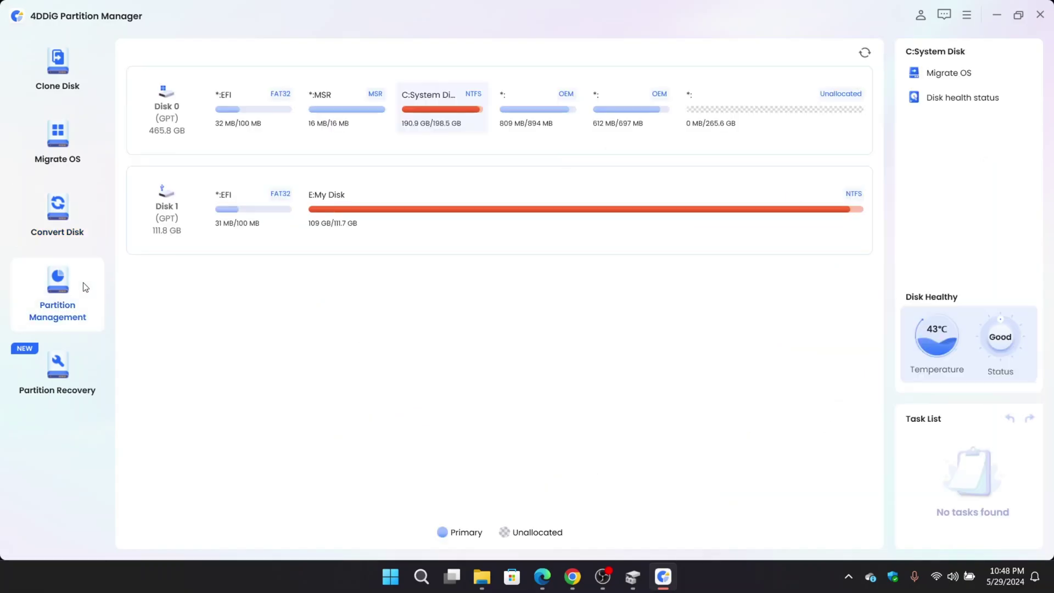
left_click(20, 367)
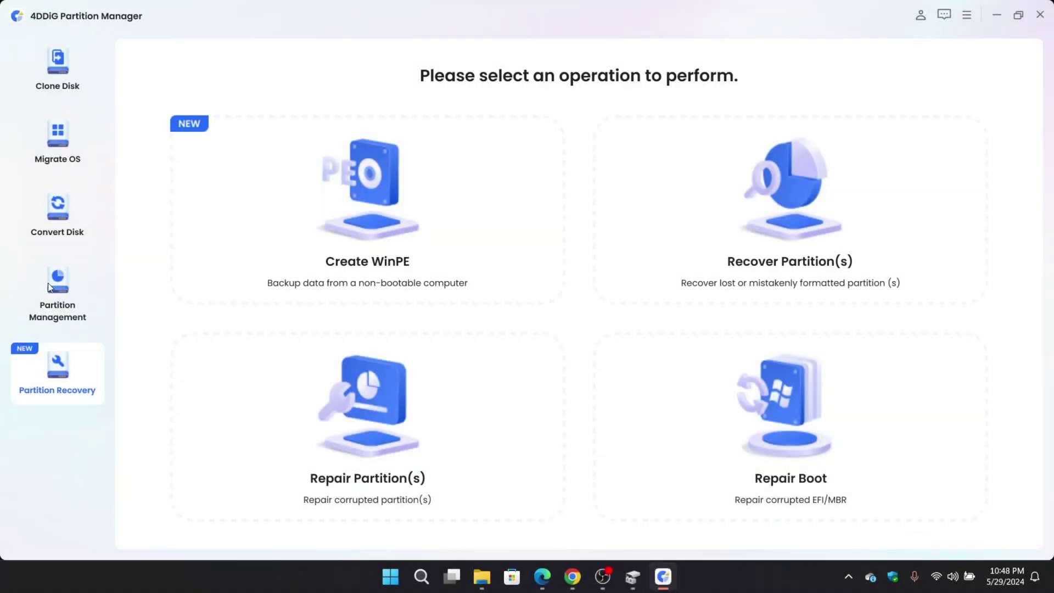
- Return to Partition Management and compare C: against Windows Disk Management before minimizing it
left_click(60, 294)
left_click(632, 577)
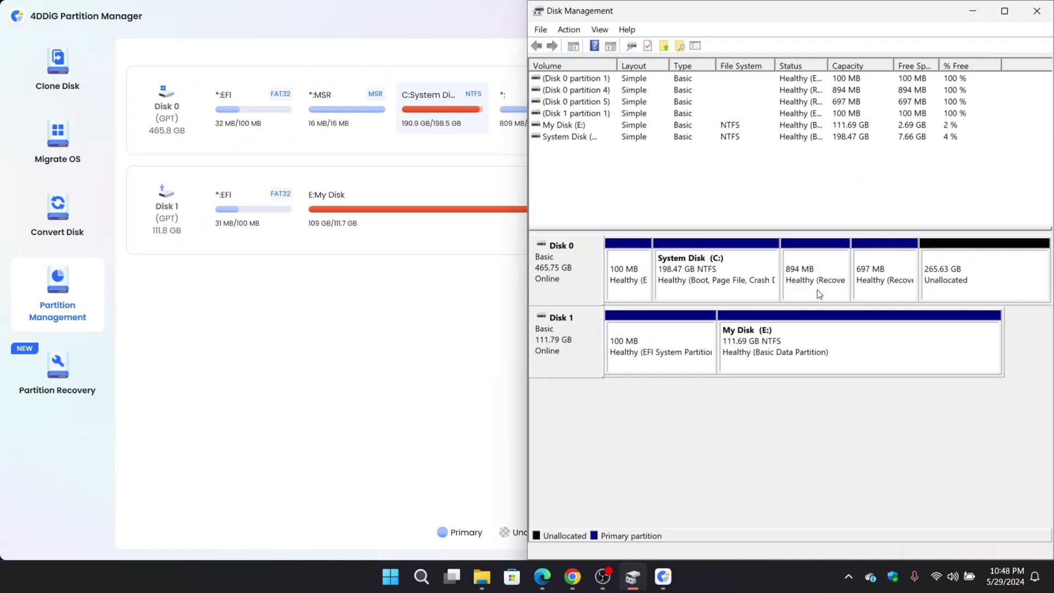
right_click(732, 278)
left_click(659, 448)
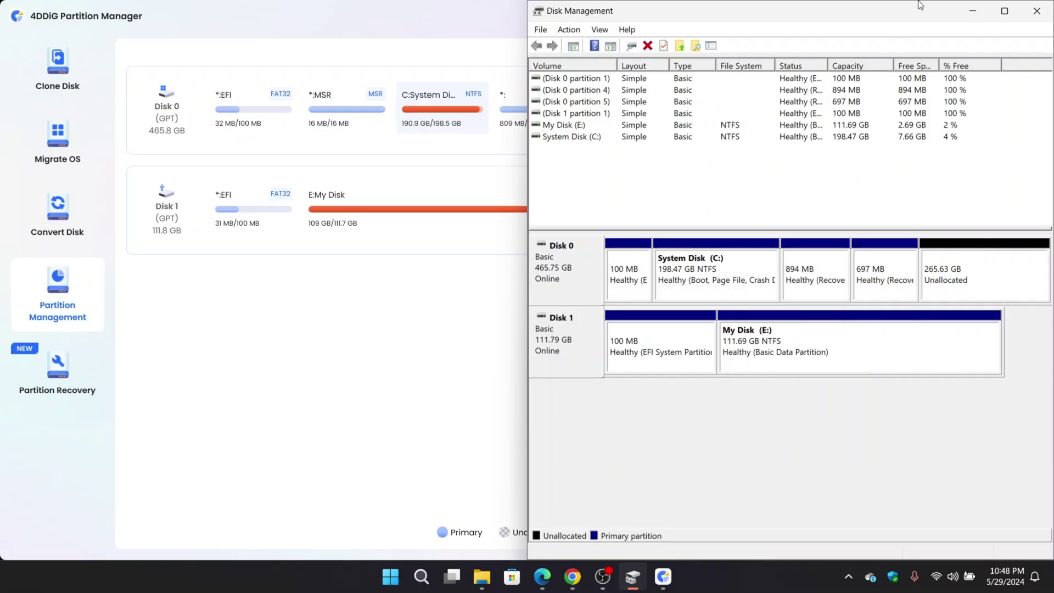
left_click(975, 10)
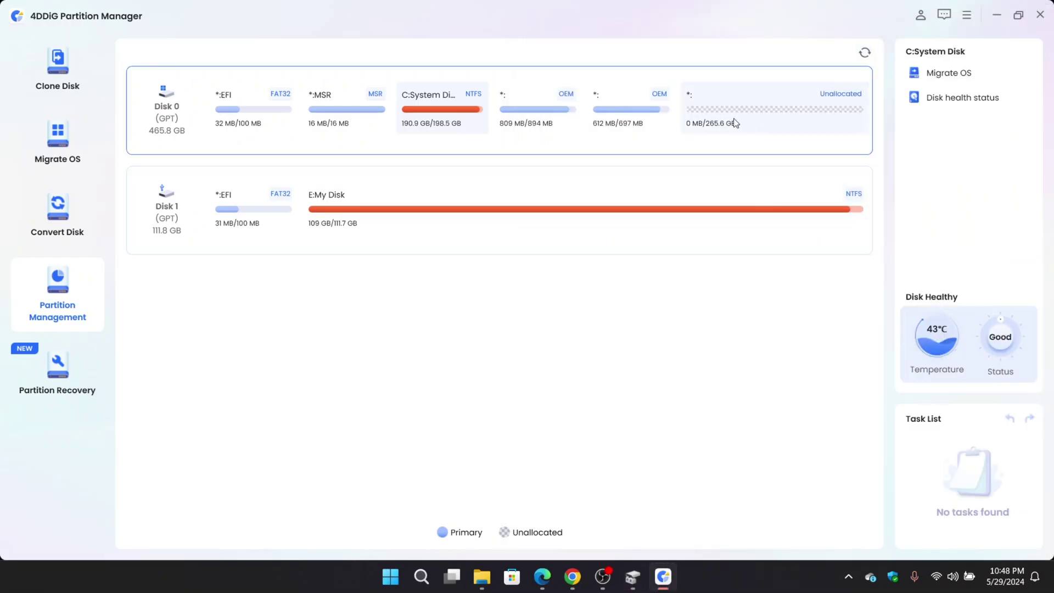
- Create a 265.6 GB NTFS D: partition in Disk 0's unallocated space
left_click(841, 101)
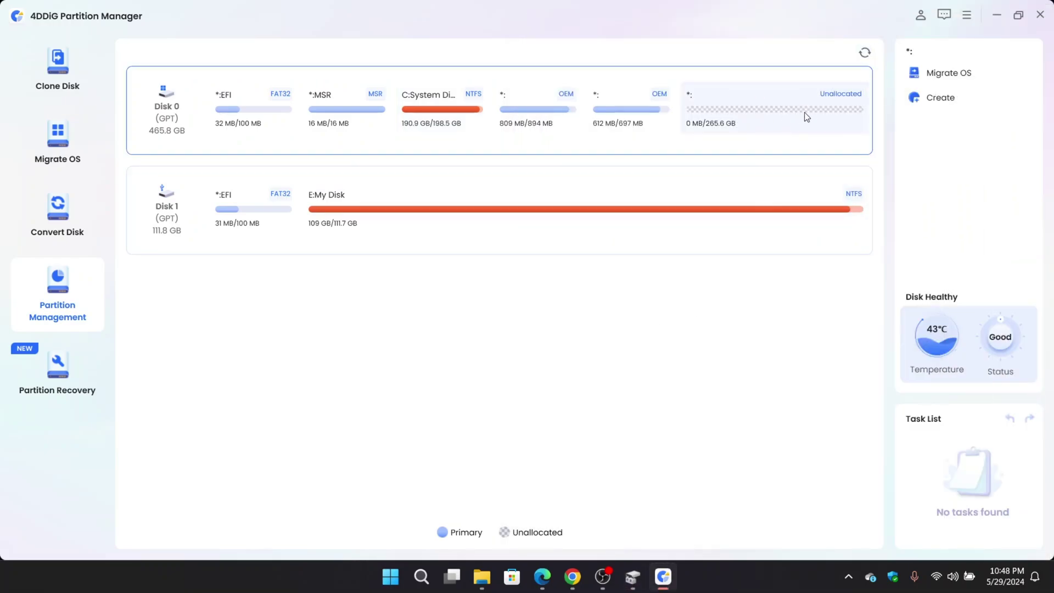
left_click(918, 101)
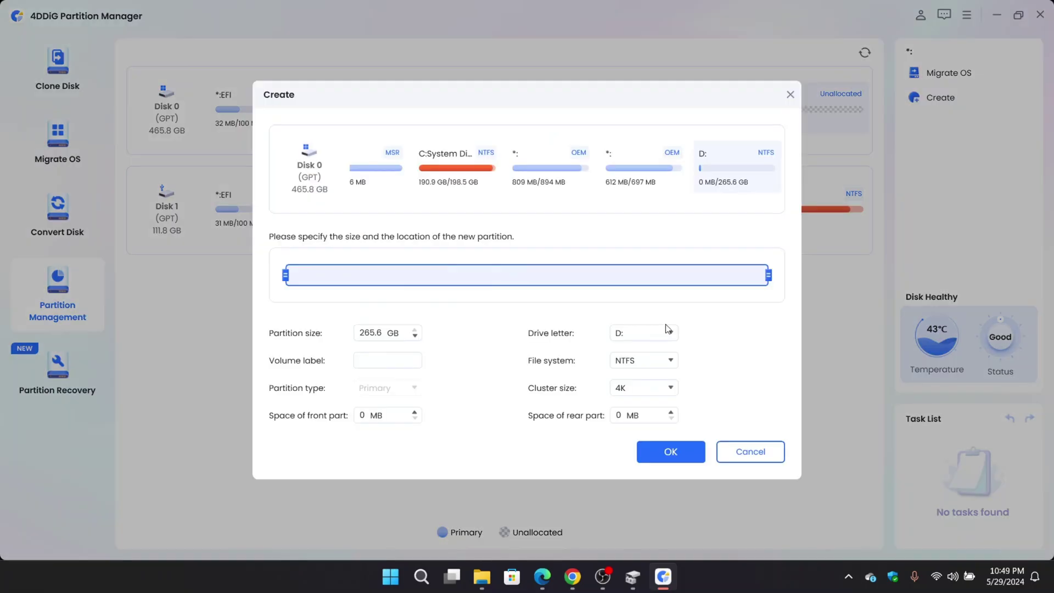
left_click(664, 455)
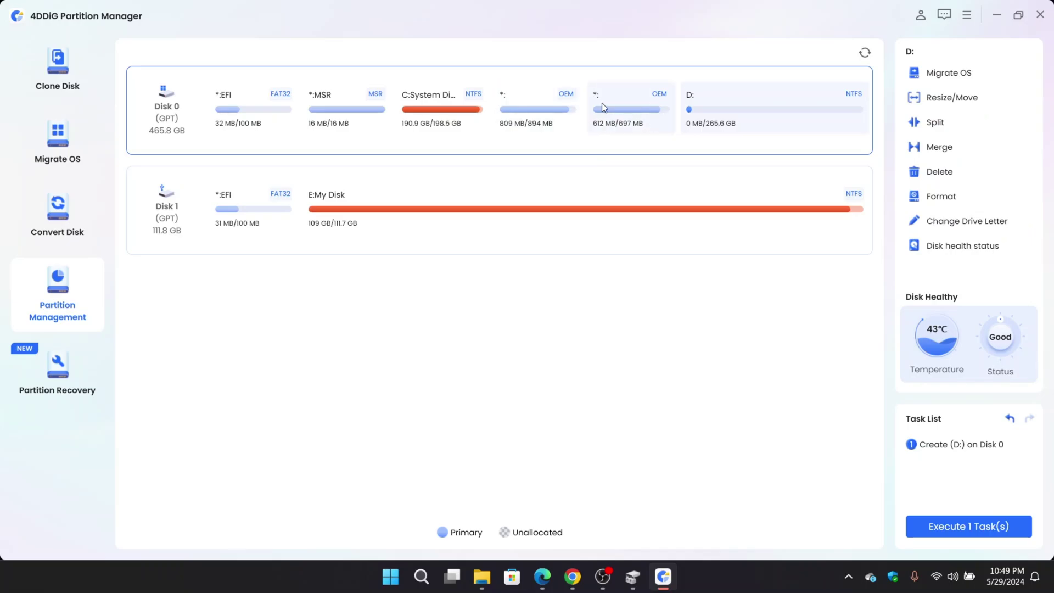
left_click(632, 577)
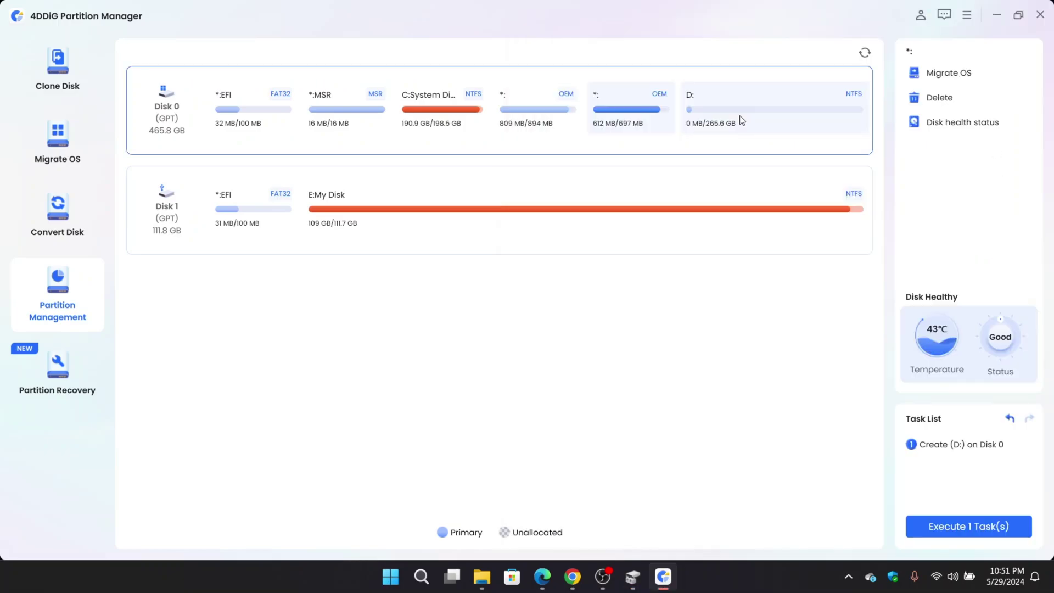
- Queue merging the 612 MB OEM partition into D:
left_click(768, 113)
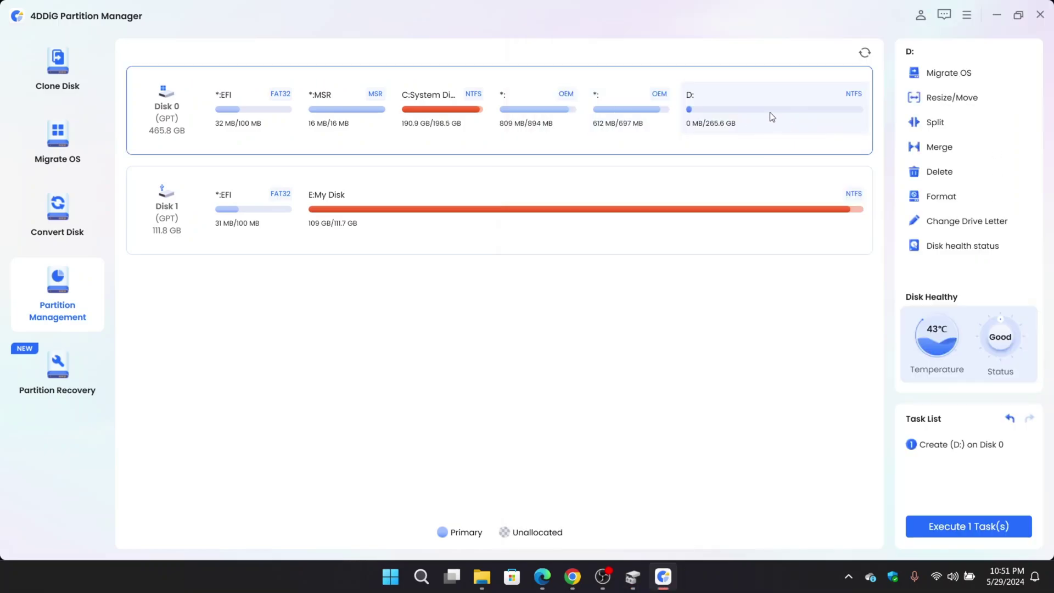
left_click(939, 146)
left_click(679, 197)
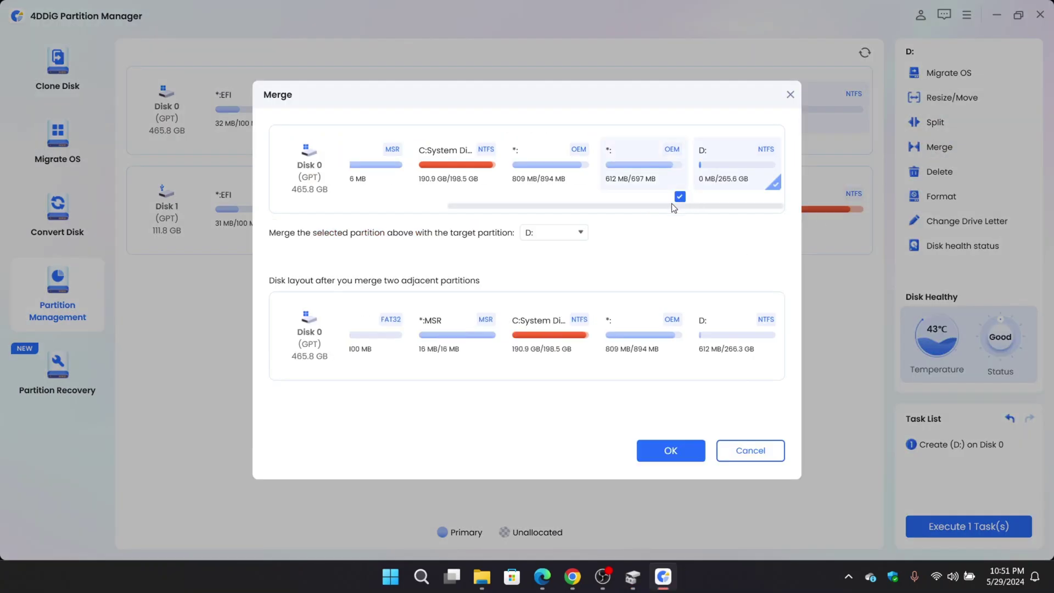
left_click(685, 450)
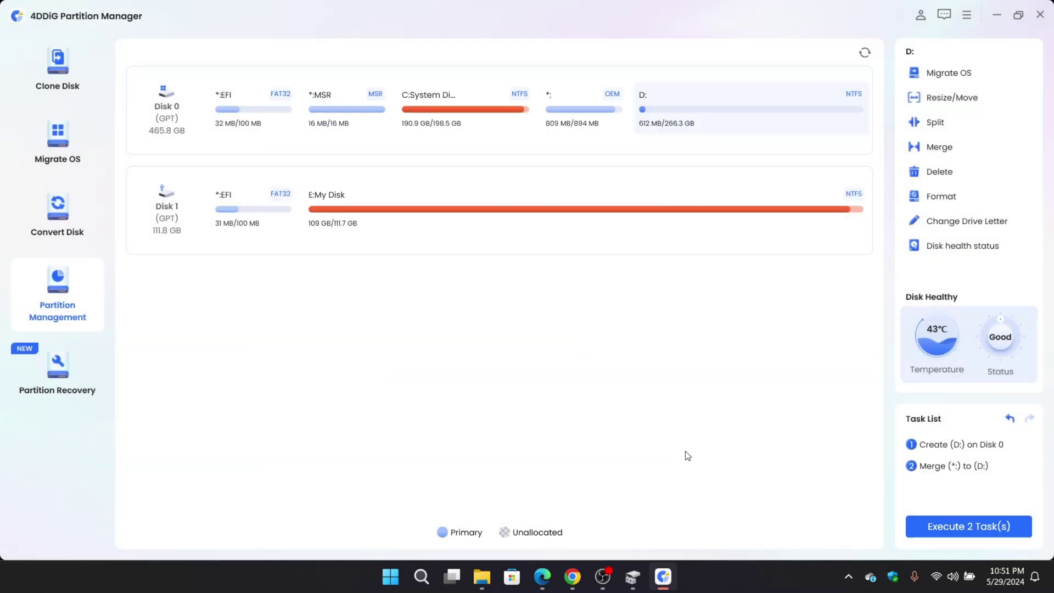
- Queue merging the 809 MB OEM partition into D: as well
left_click(609, 91)
left_click(713, 112)
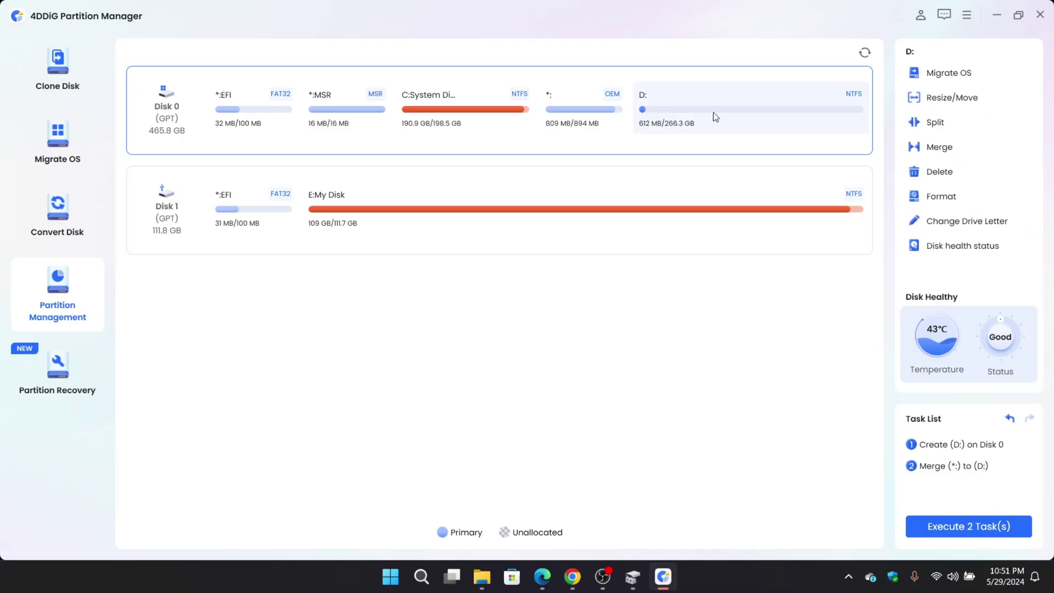
left_click(939, 147)
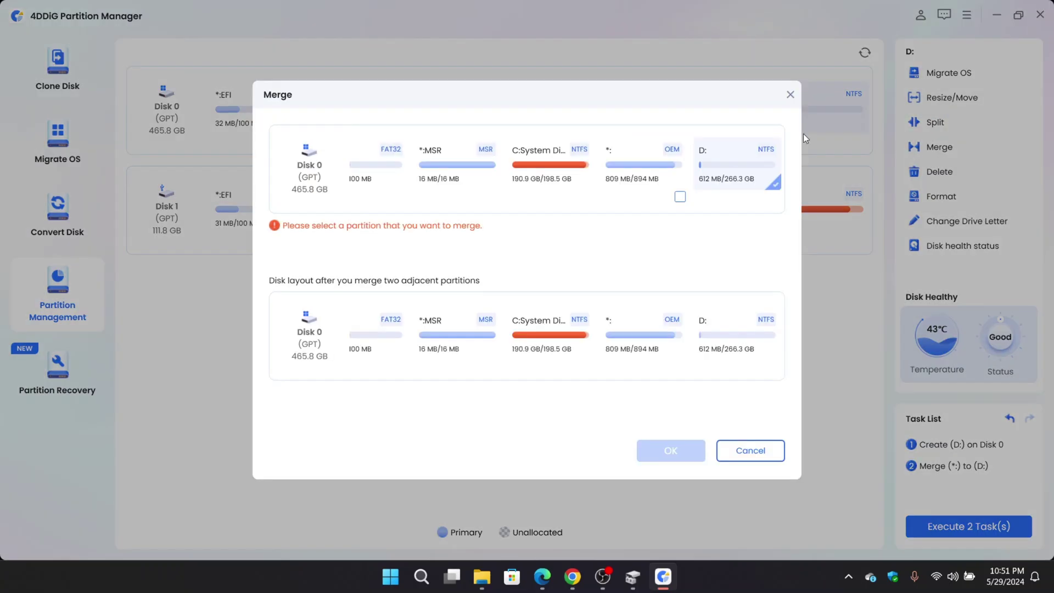
left_click(679, 197)
left_click(682, 446)
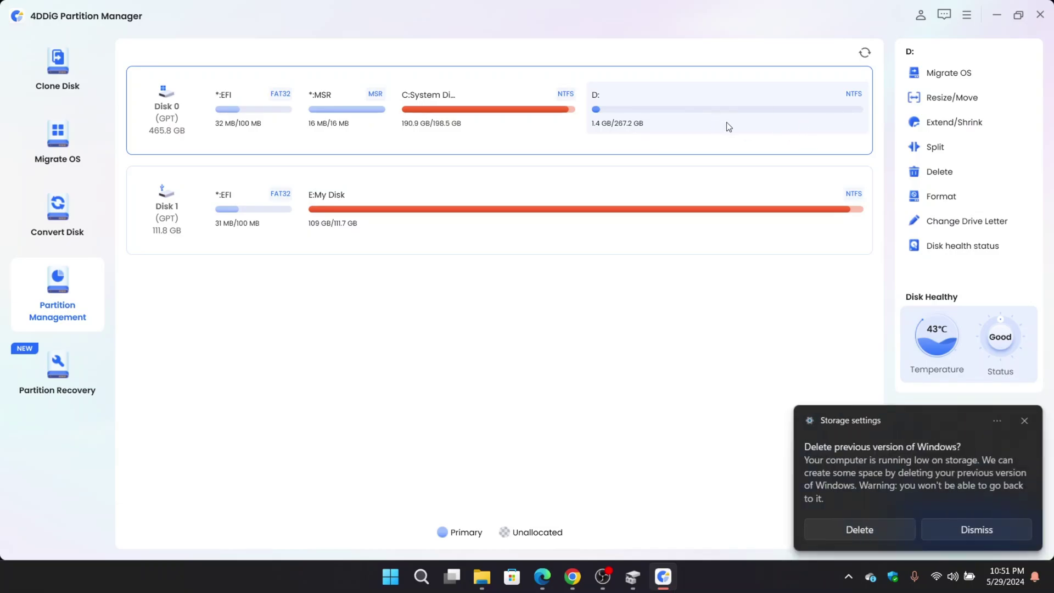
- Extend C:System Disk to 289.9 GB with Extend/Shrink
left_click(499, 130)
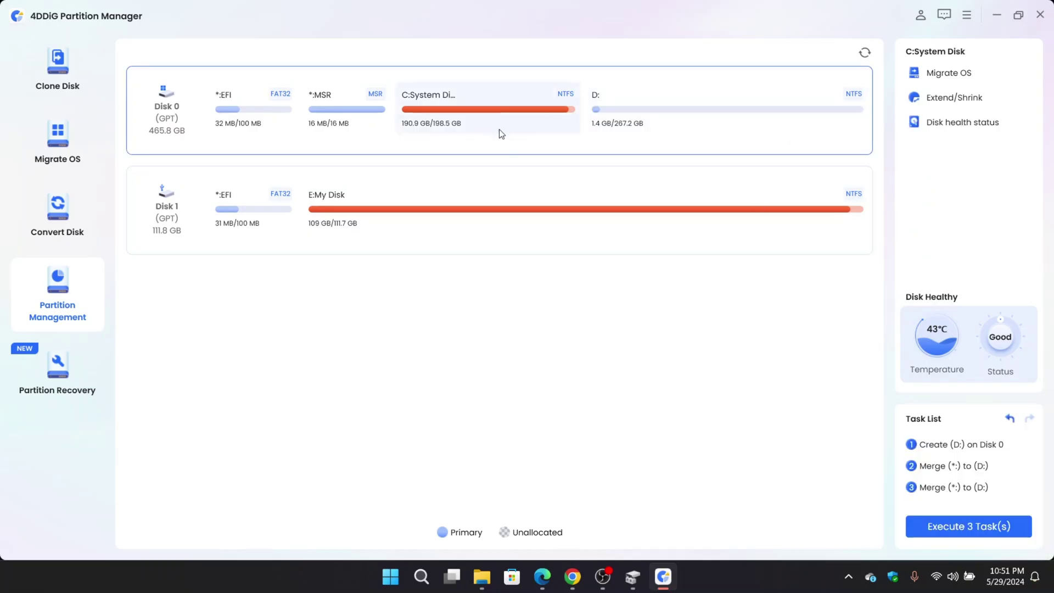
left_click(978, 99)
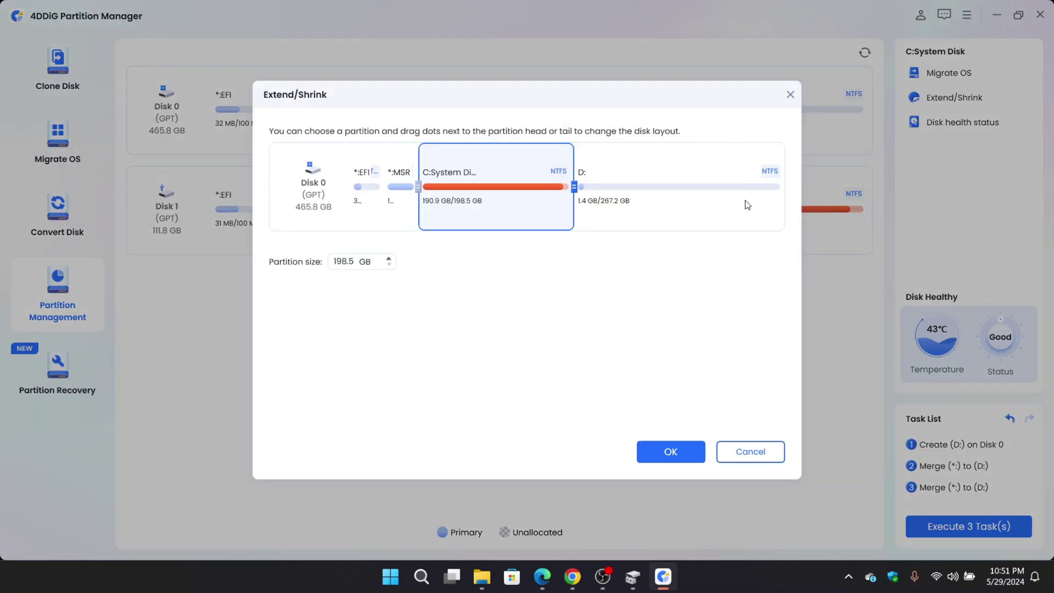
left_click_drag(574, 187, 793, 187)
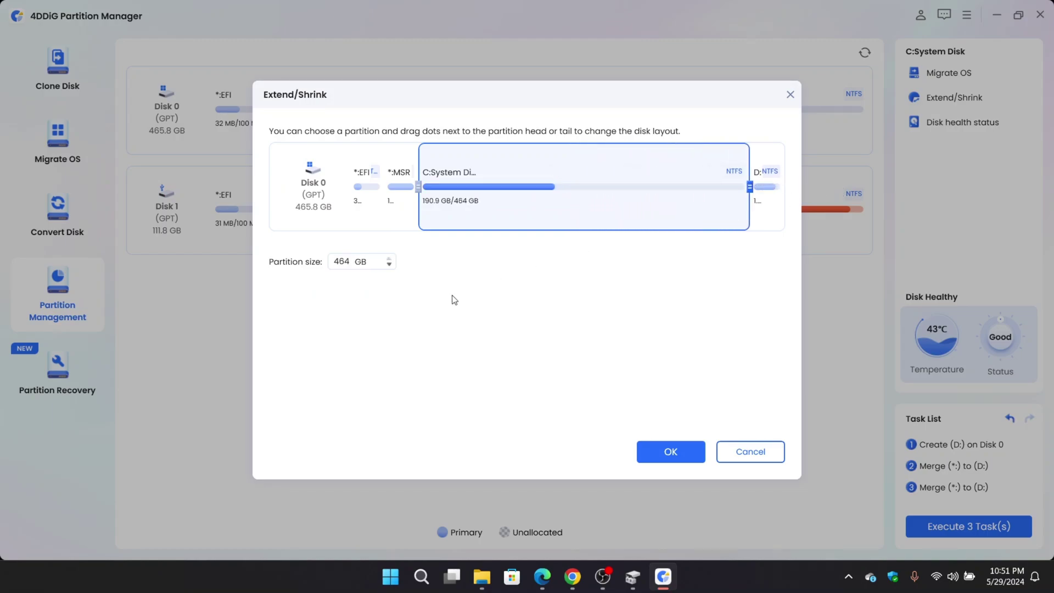
left_click_drag(749, 186, 615, 186)
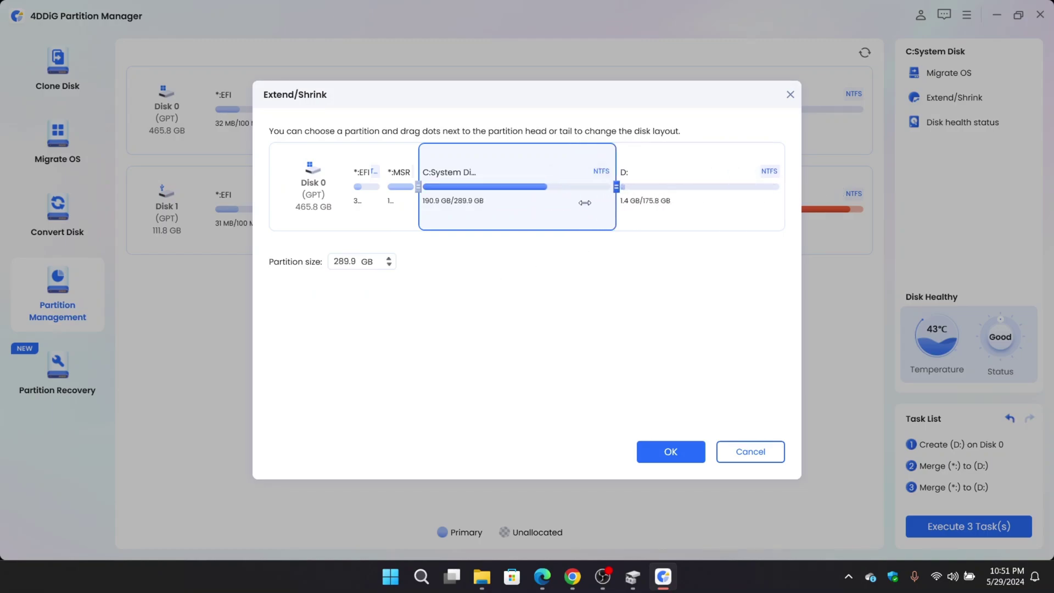
left_click(669, 452)
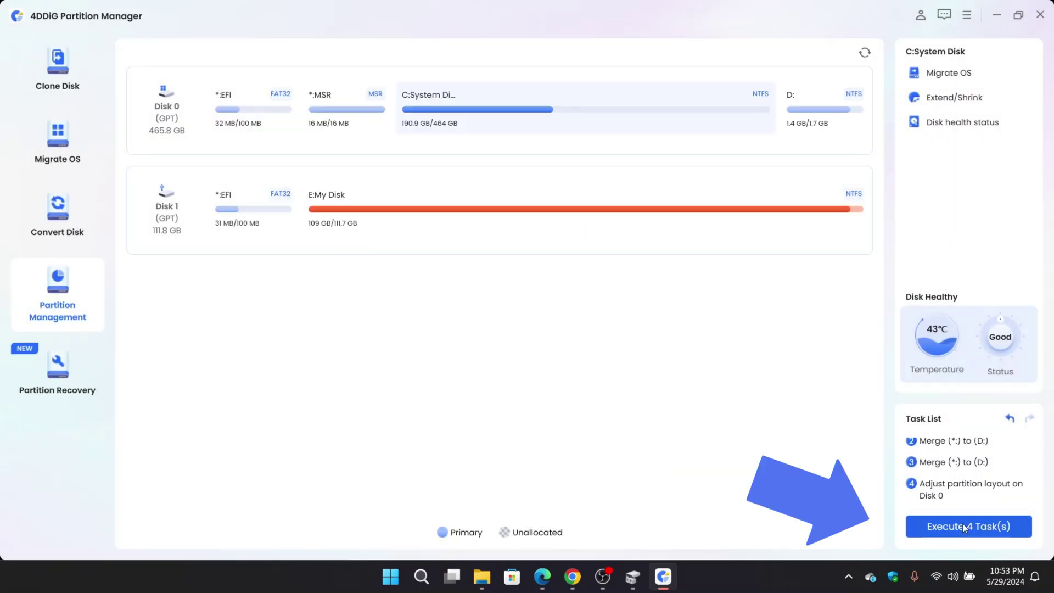
- Review the Pending Operations list and execute all four queued partition tasks
left_click(963, 526)
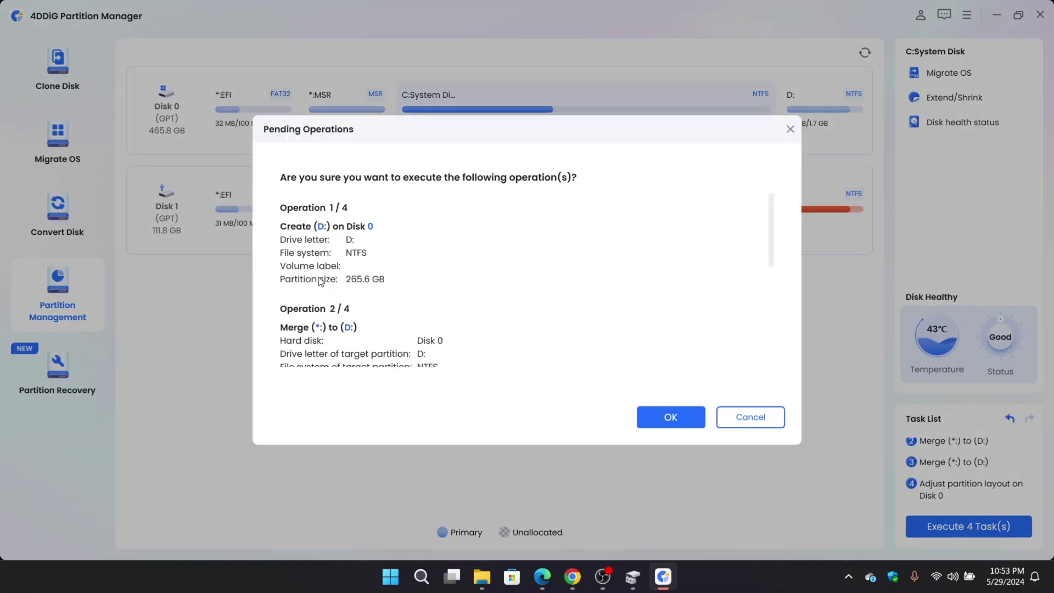
scroll(352, 280, "down", 8)
scroll(344, 285, "up", 8)
left_click(672, 418)
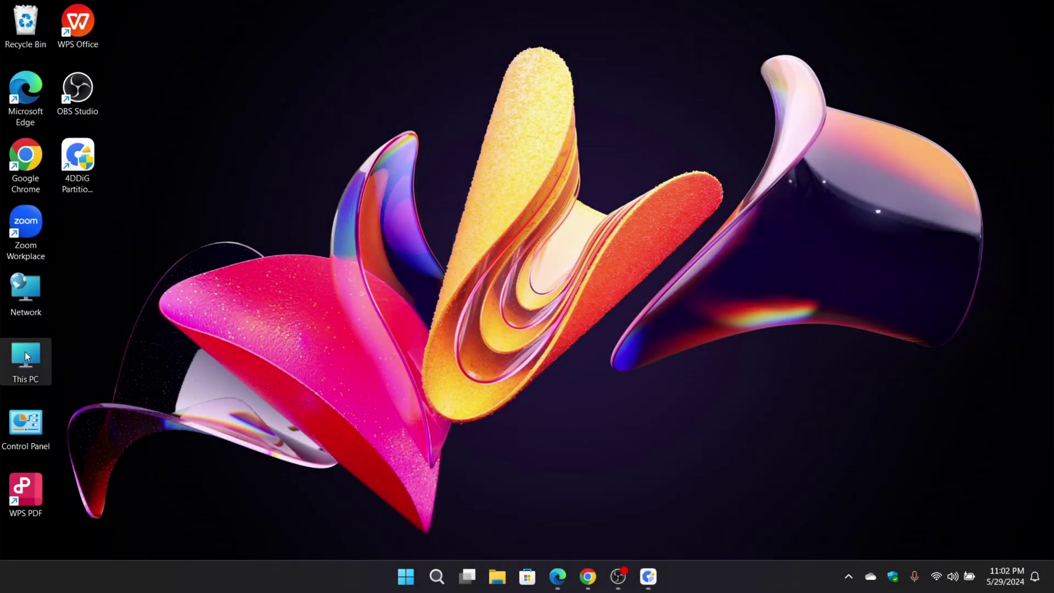
- Open This PC to confirm System Disk (C:) shows 164 GB free of 354 GB
double_click(25, 354)
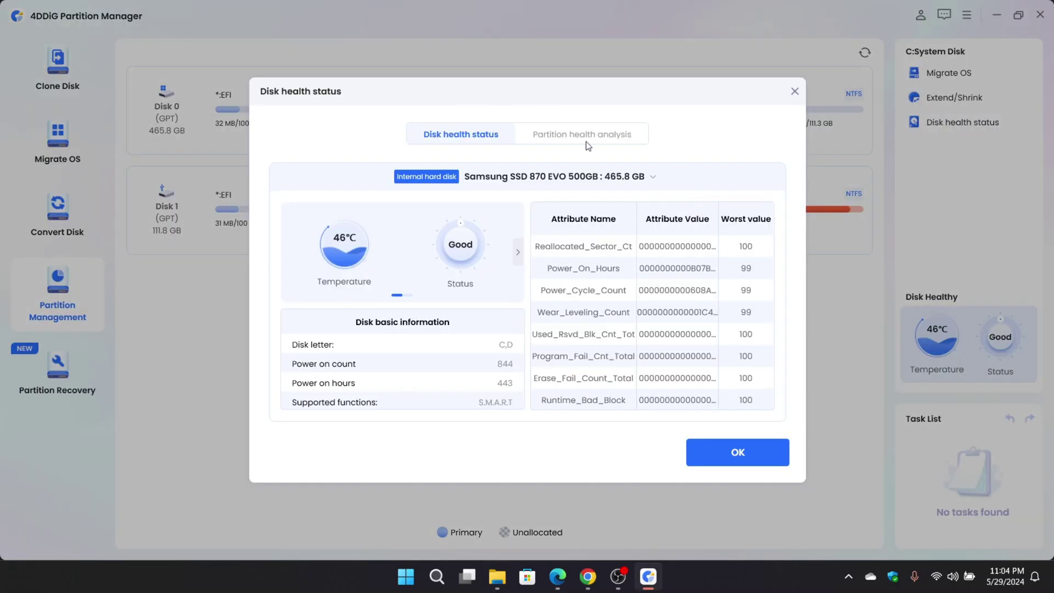
- Review the partition and disk health tabs, then close the health report
left_click(609, 136)
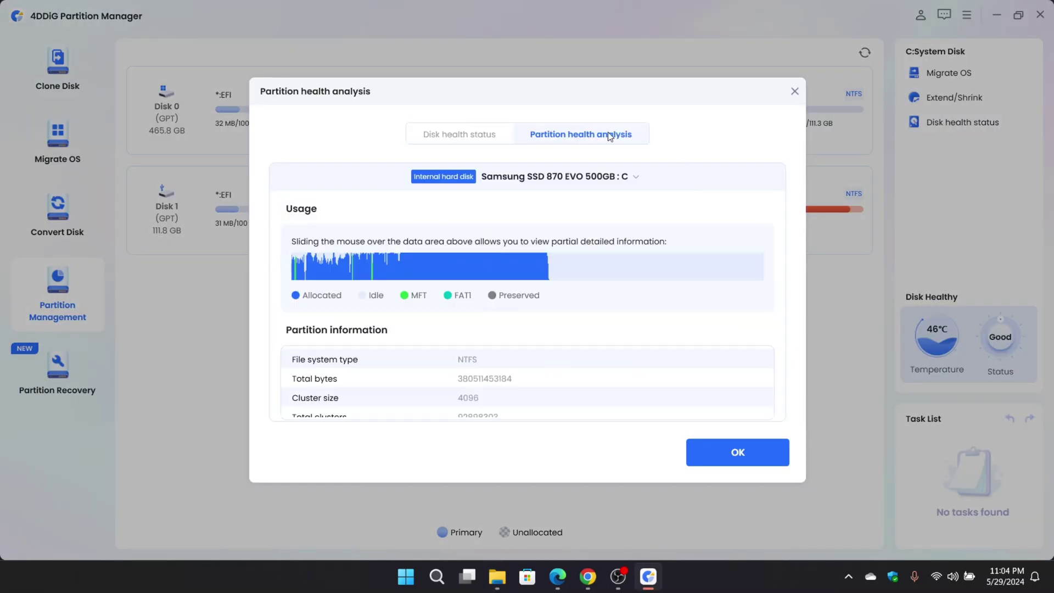
left_click(481, 137)
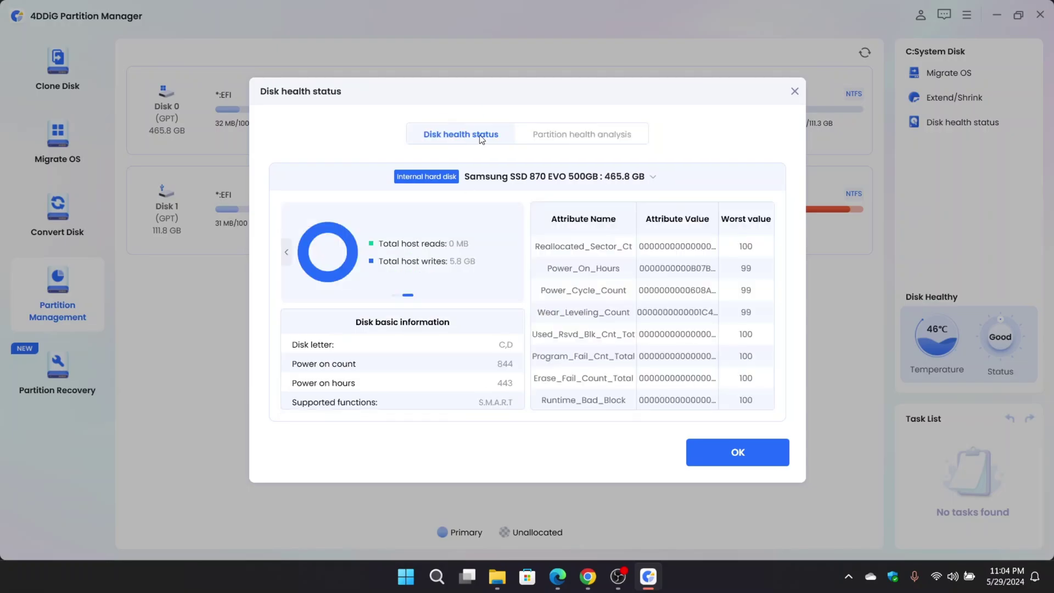
left_click(737, 452)
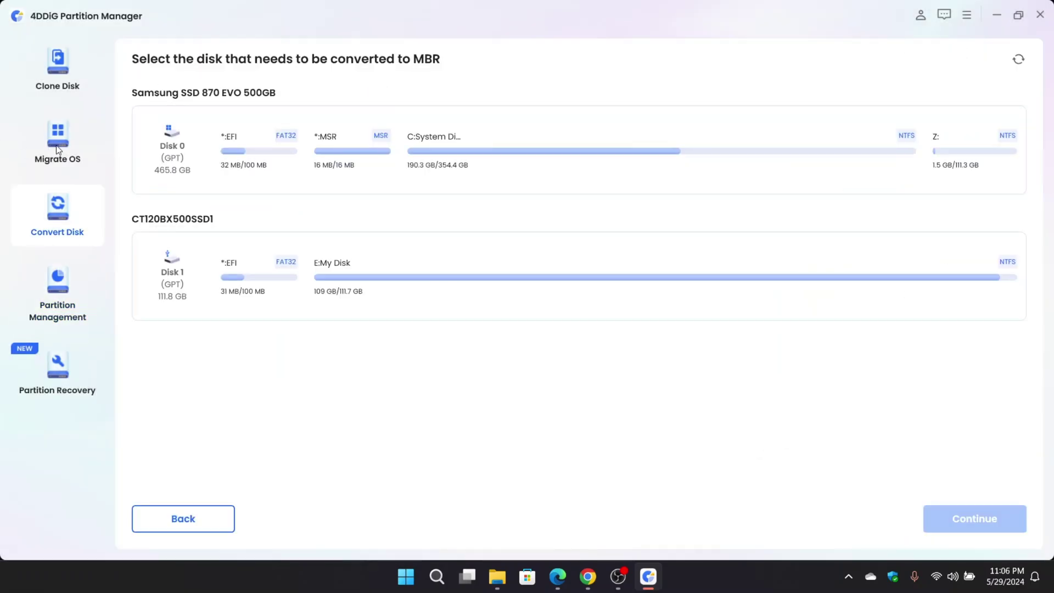
- Start Migrate OS, then begin converting Disk 0 from GPT to MBR
left_click(57, 149)
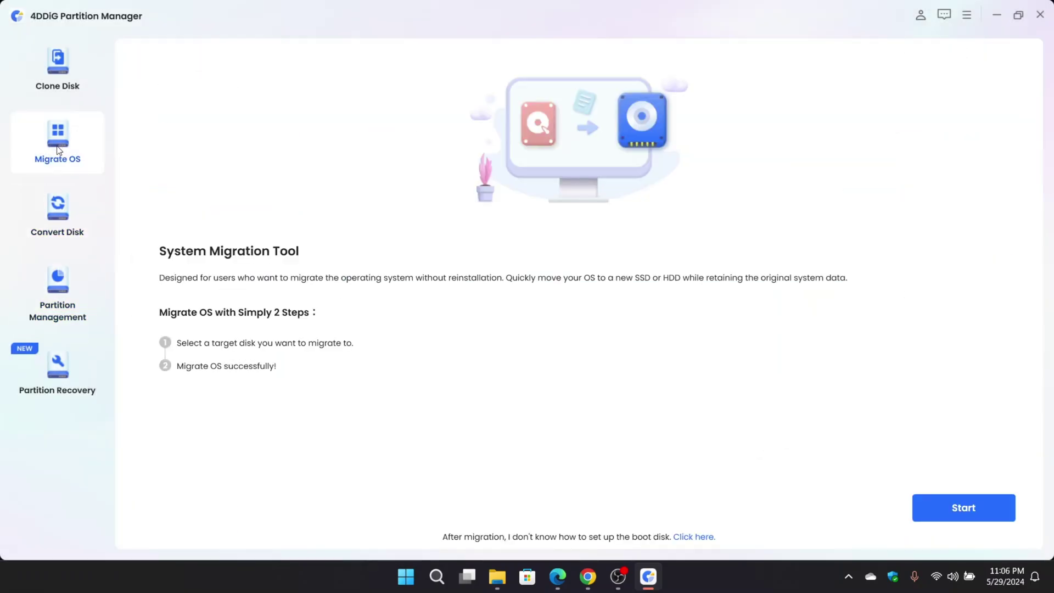
left_click(956, 511)
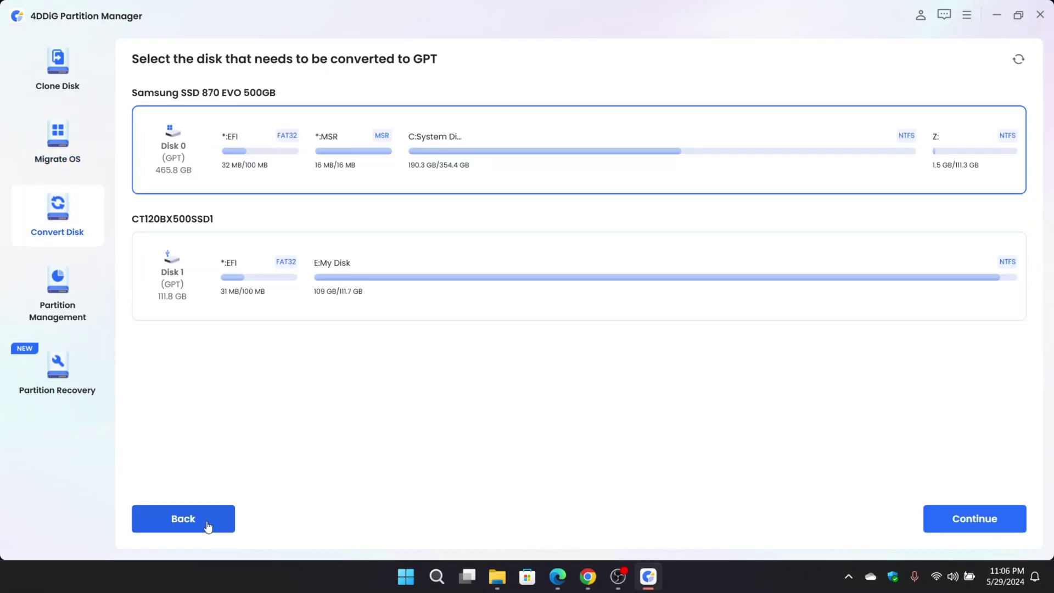
left_click(207, 522)
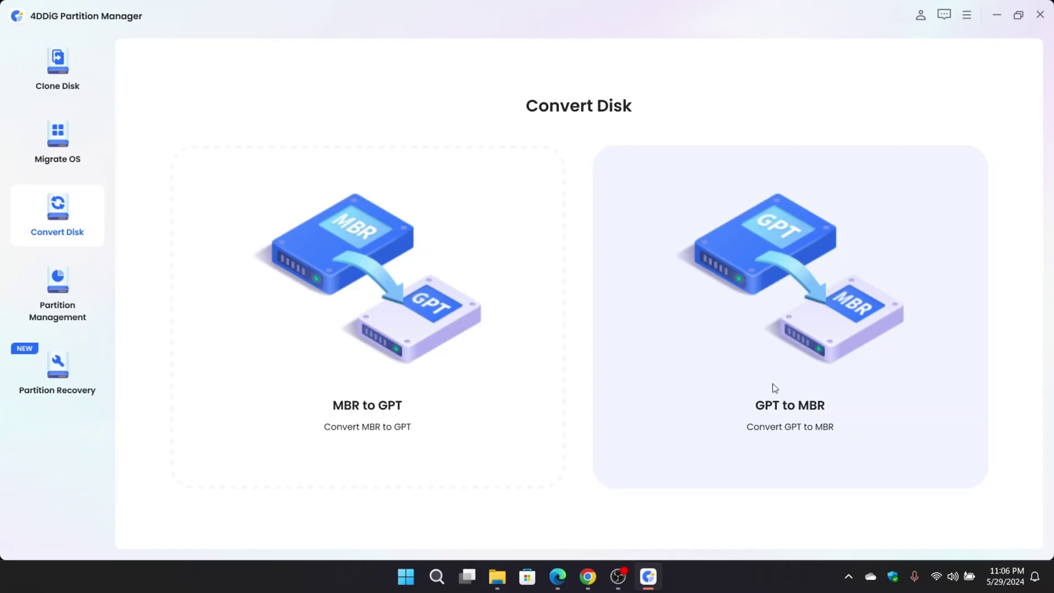
left_click(774, 388)
left_click(524, 150)
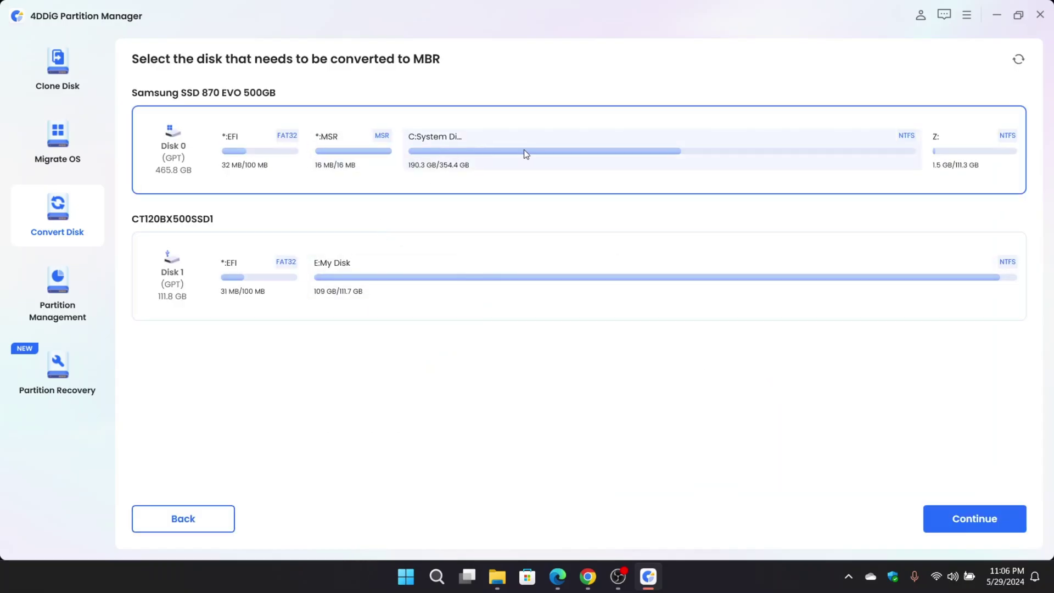
left_click(975, 518)
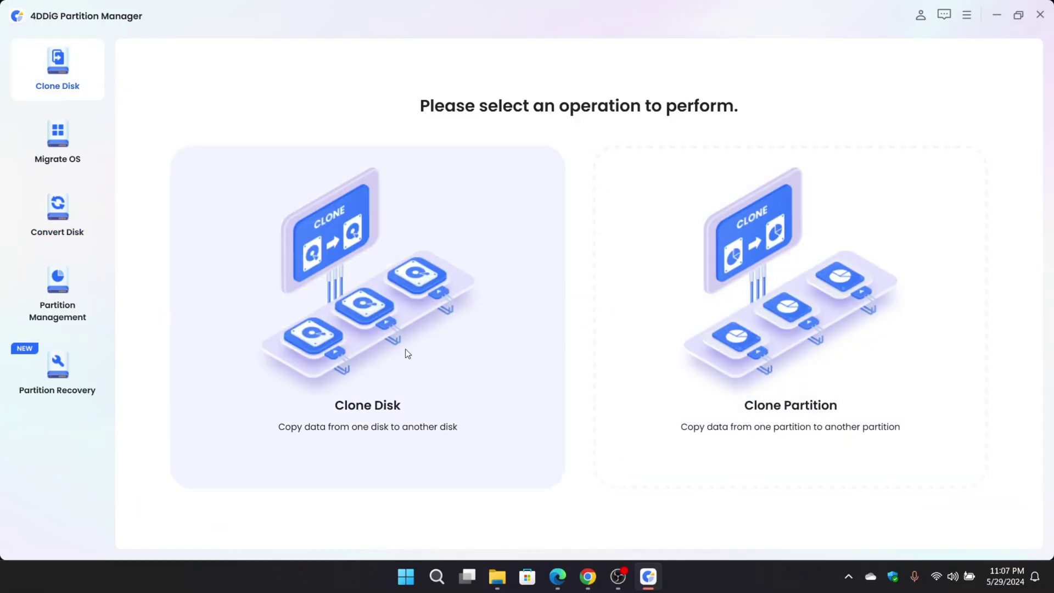
- Pick Disk 1 as the Clone Disk target, then try Recover Partition(s)
left_click(347, 433)
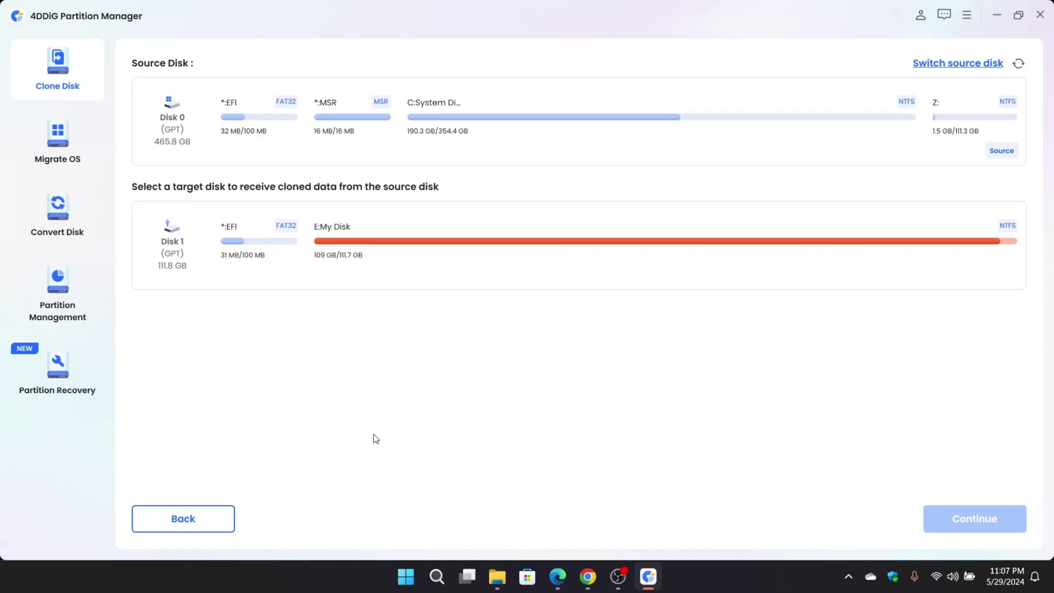
left_click(426, 261)
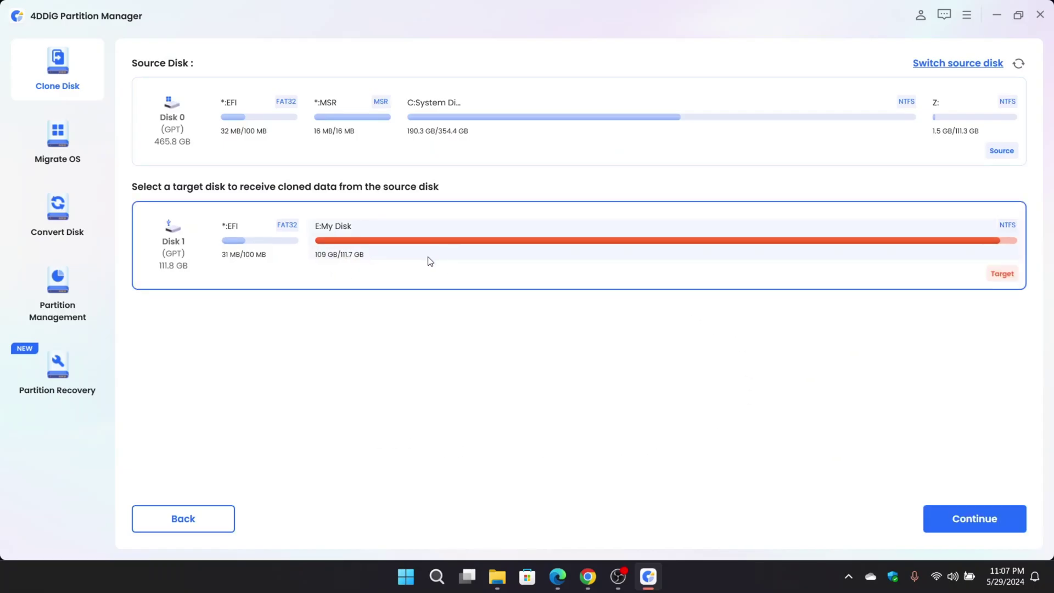
left_click(64, 369)
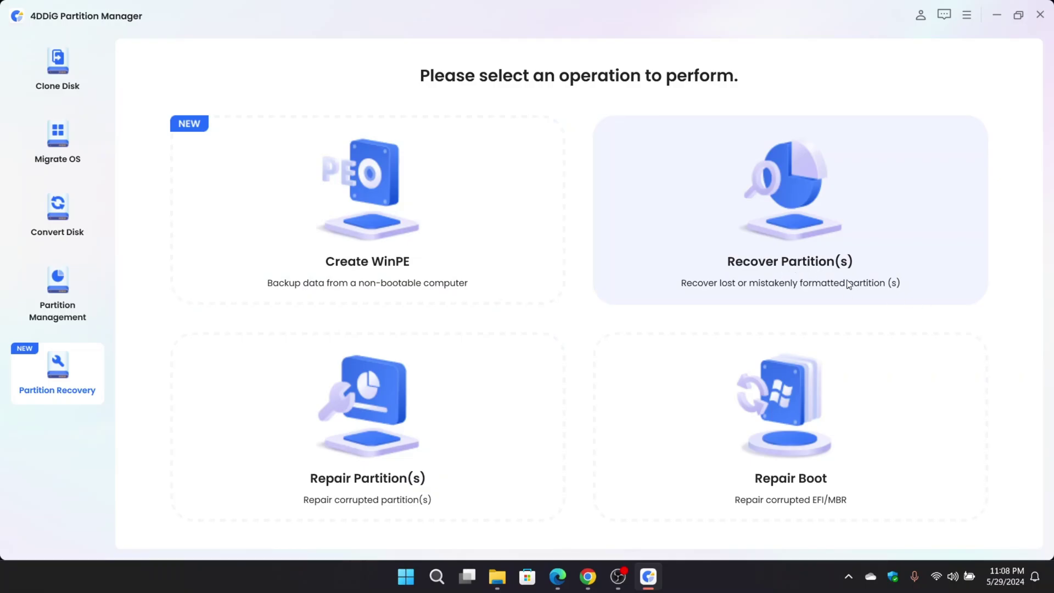
left_click(780, 265)
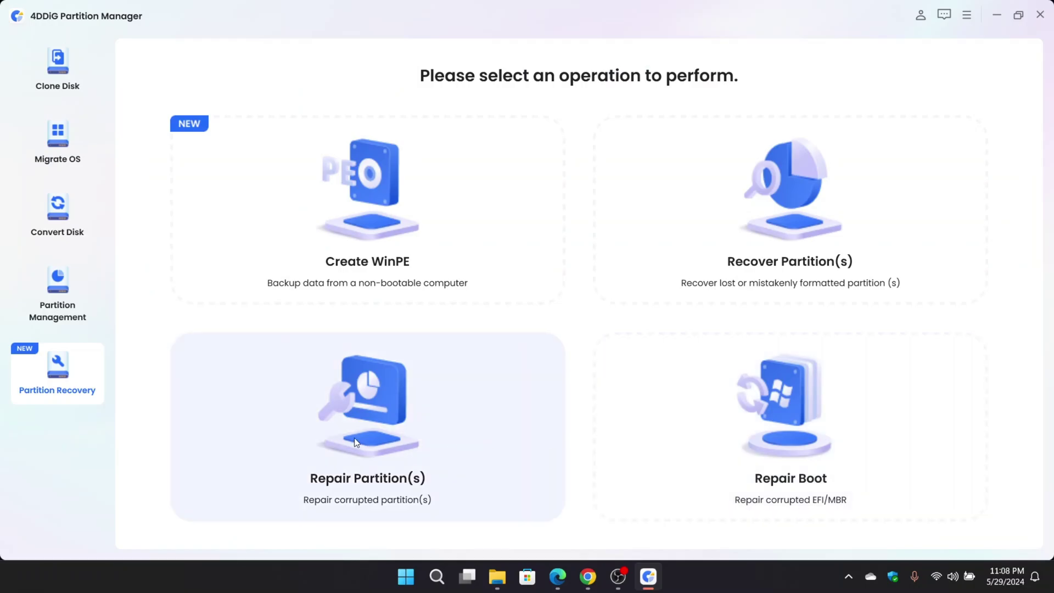
- Repair the corrupted E:My Disk partition using Repair Partition(s)
left_click(355, 437)
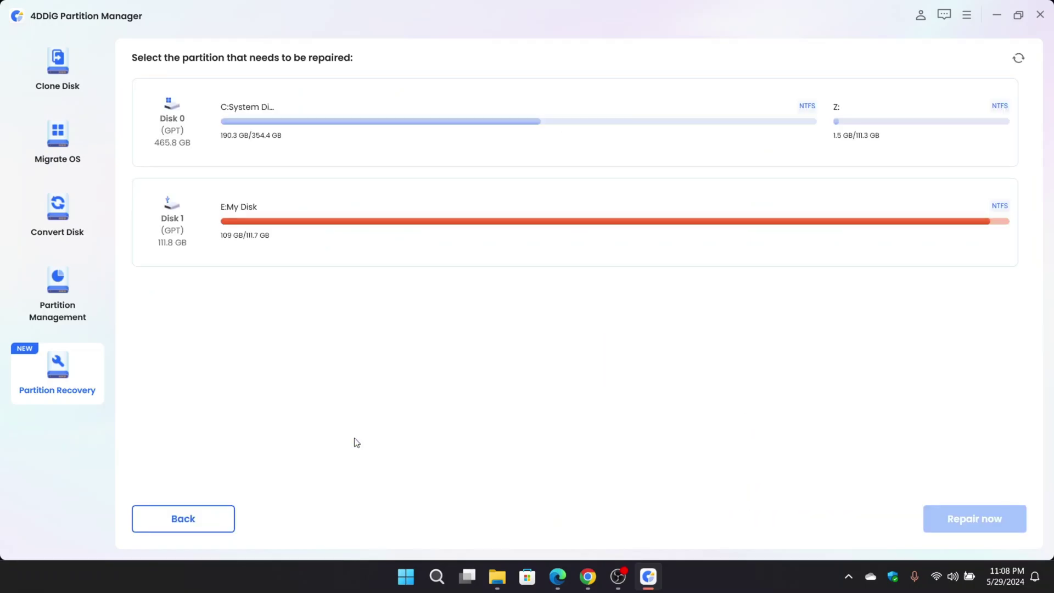
left_click(603, 225)
left_click(974, 518)
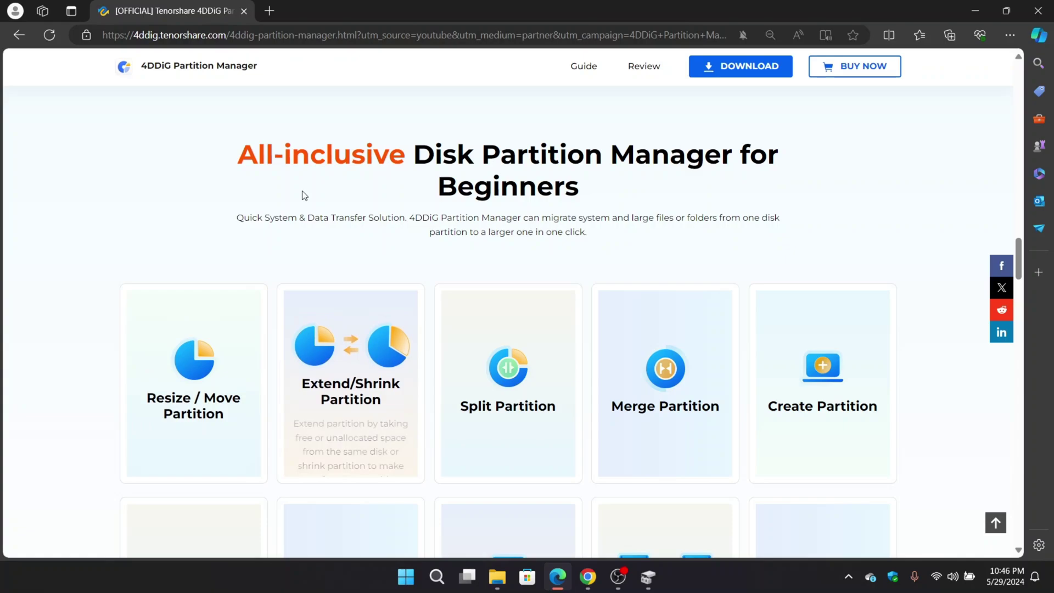
scroll(330, 352, "down", 3)
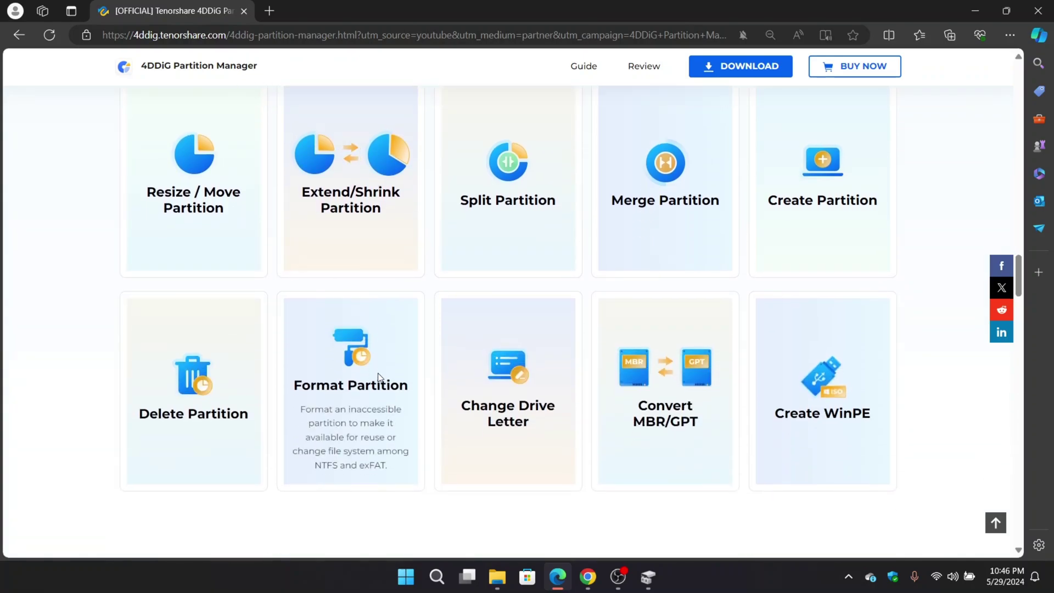
scroll(378, 377, "up", 1)
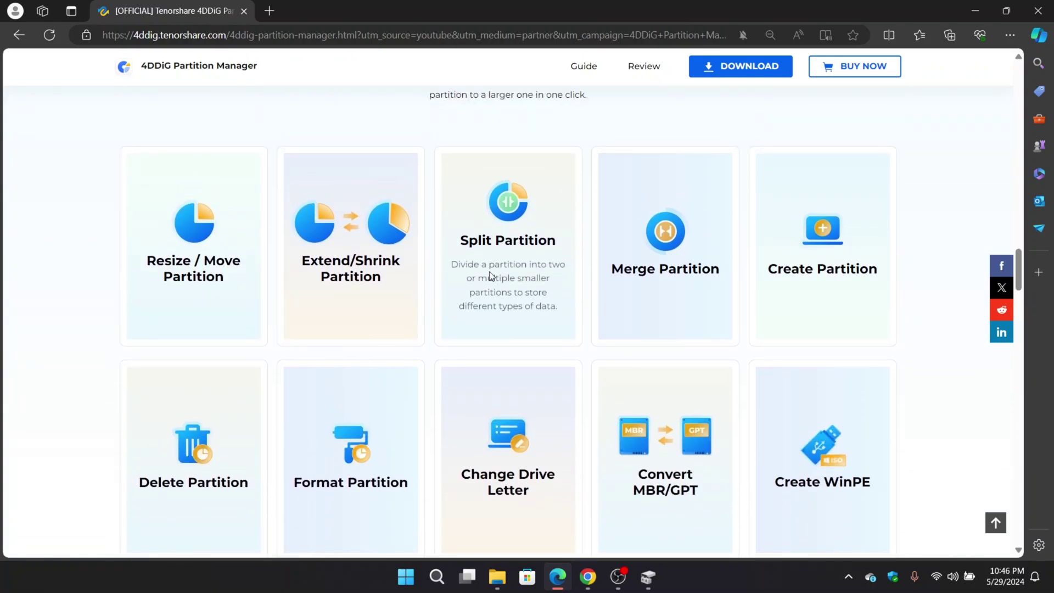